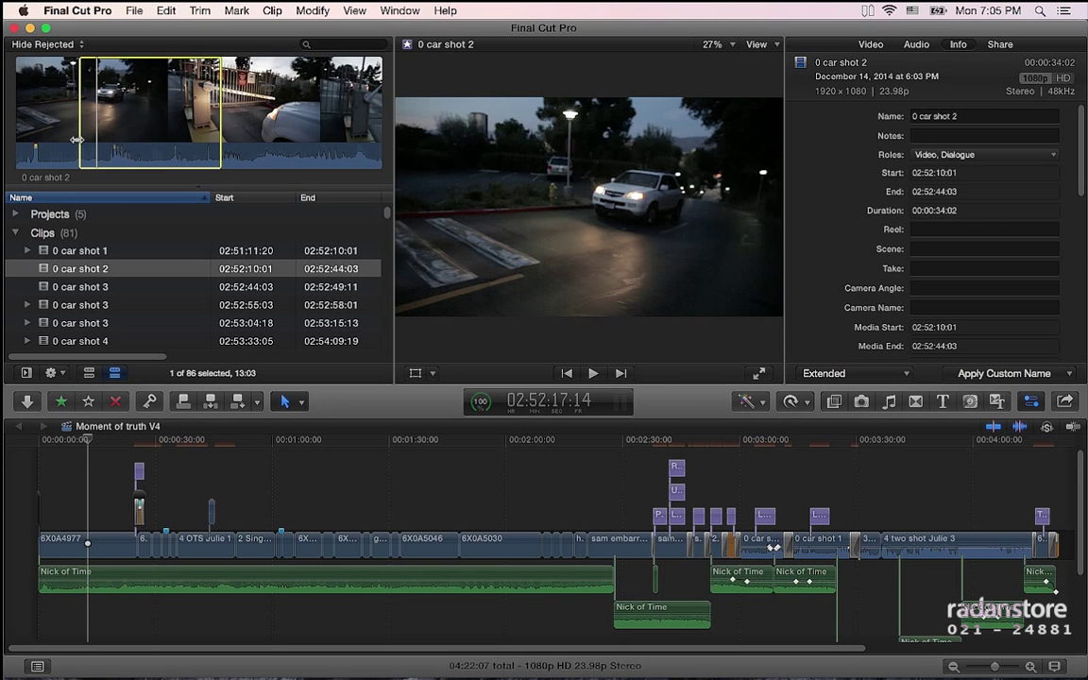
- Open the Keyword Editor for 0 car shot 2 and drag it aside
{"action": "left_click", "coordinate": [151, 402]}
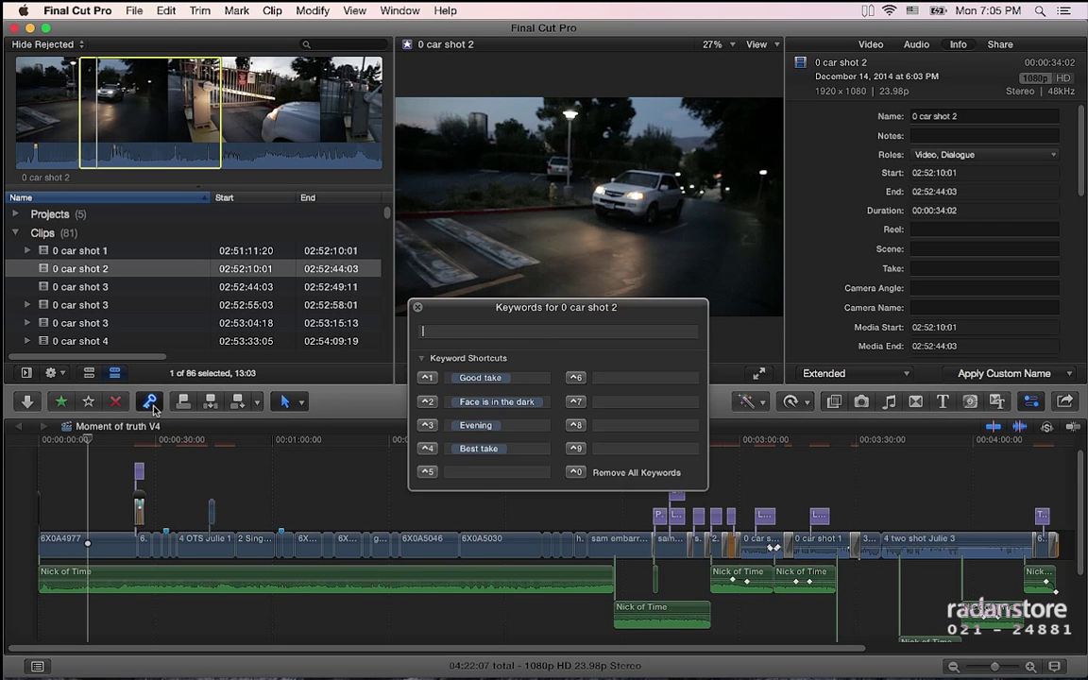
{"action": "left_click", "coordinate": [246, 11]}
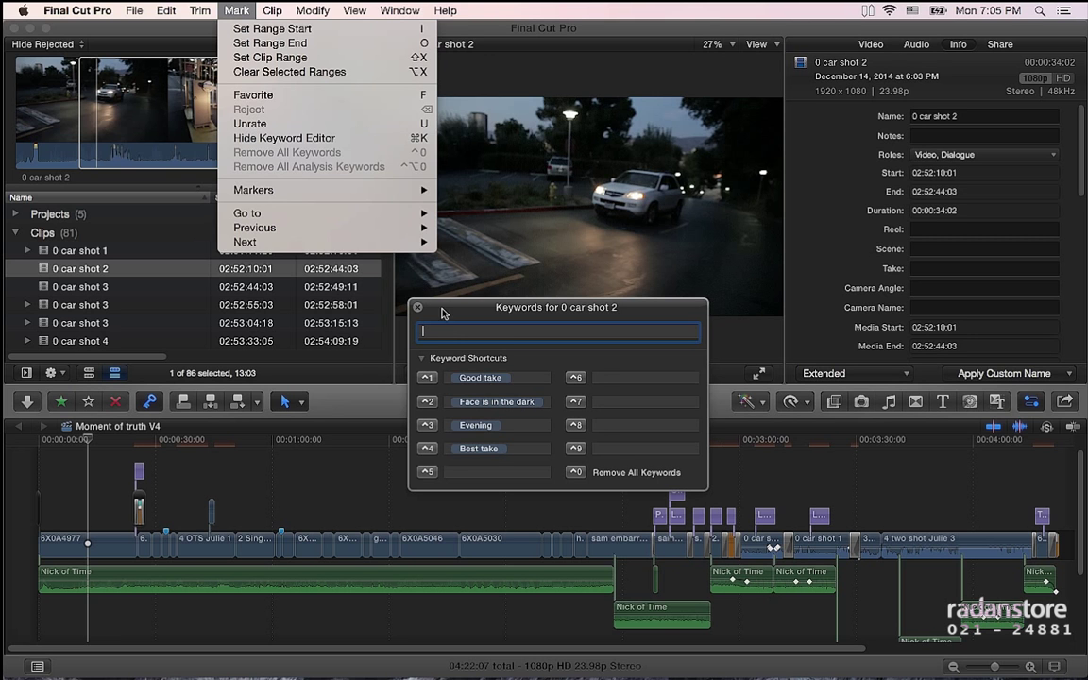
{"action": "left_click", "coordinate": [401, 283]}
{"action": "left_click_drag", "start_coordinate": [457, 317], "coordinate": [425, 237]}
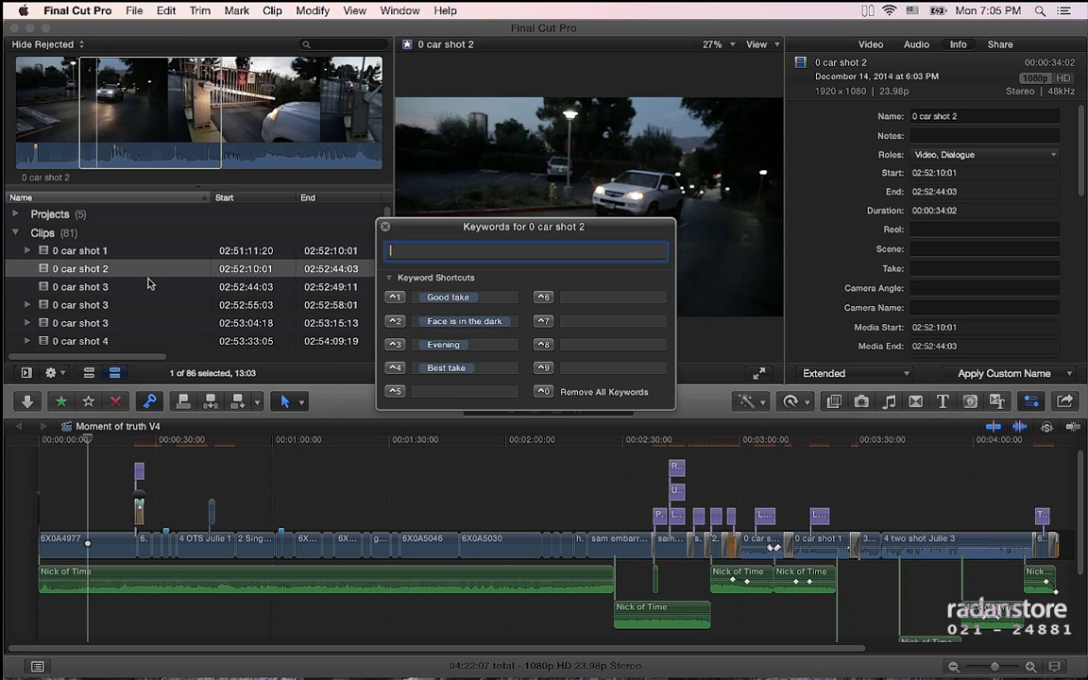
- Tag a range of 0 car shot 2 with Good take, Face is in the dark and Evening, then expand it to show the range
{"action": "left_click", "coordinate": [121, 119]}
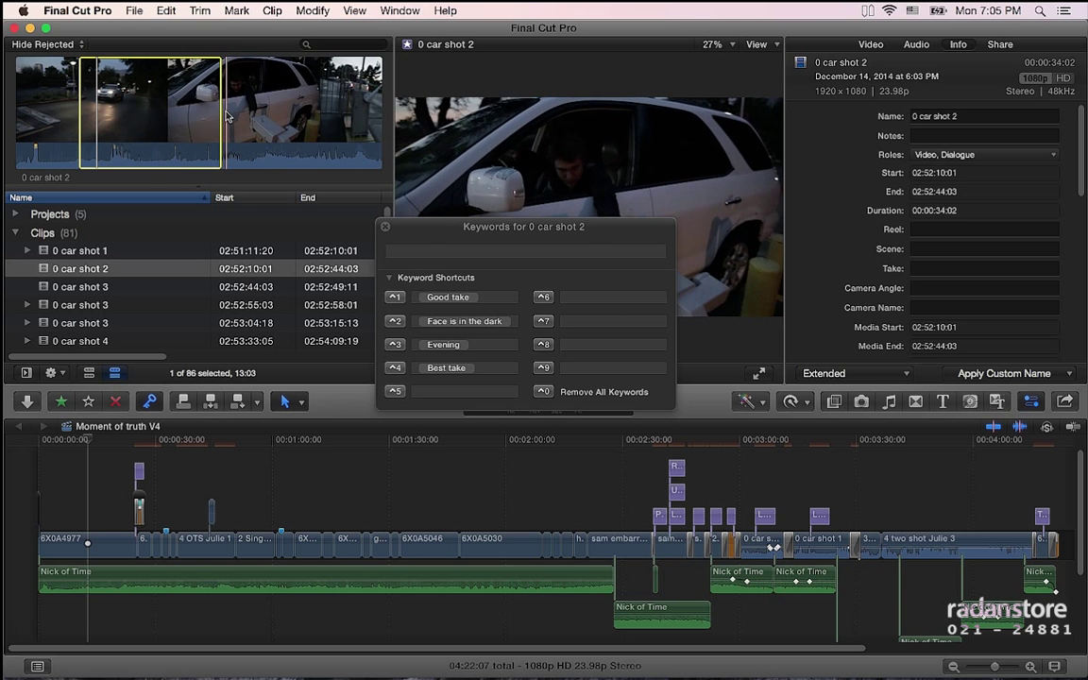
{"action": "left_click", "coordinate": [397, 298]}
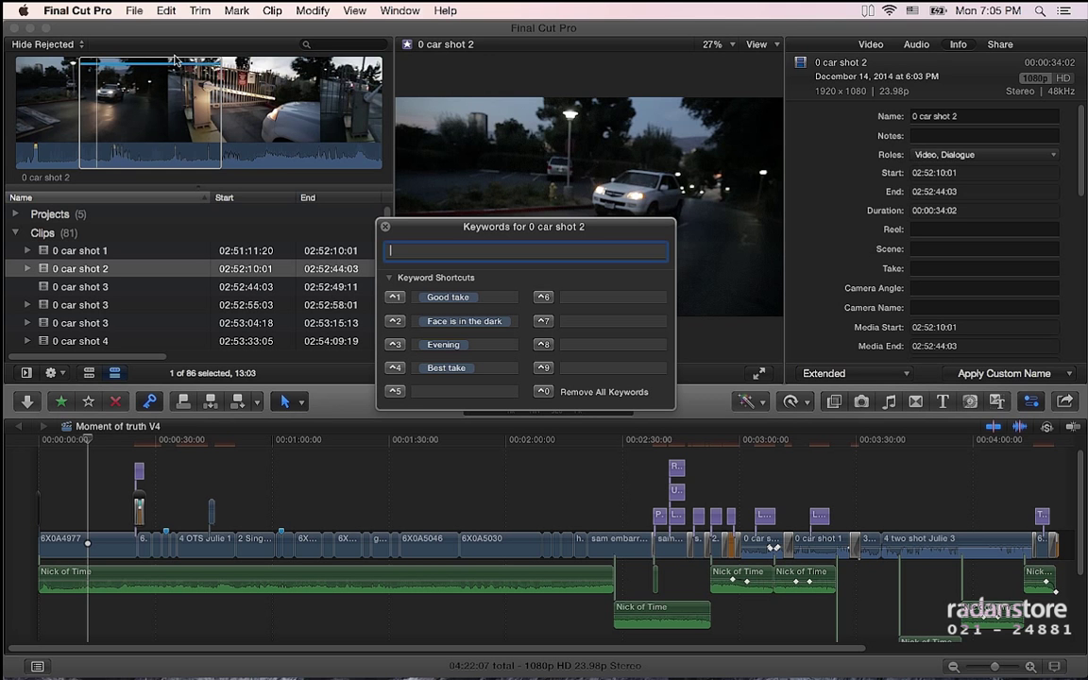
{"action": "left_click", "coordinate": [156, 85]}
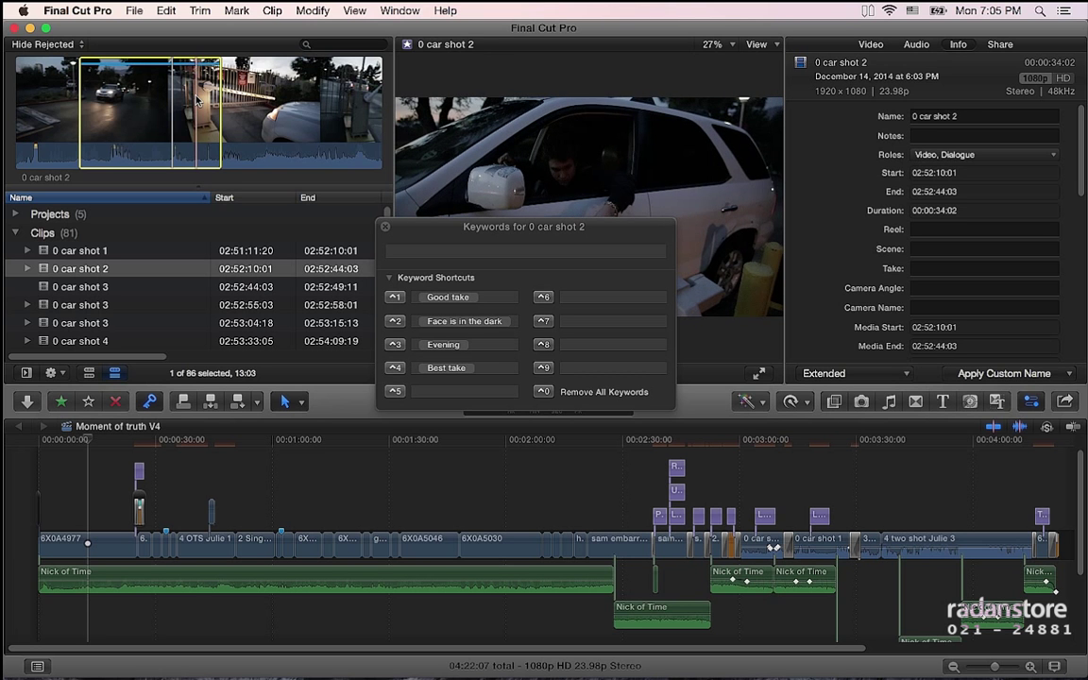
{"action": "left_click", "coordinate": [395, 321]}
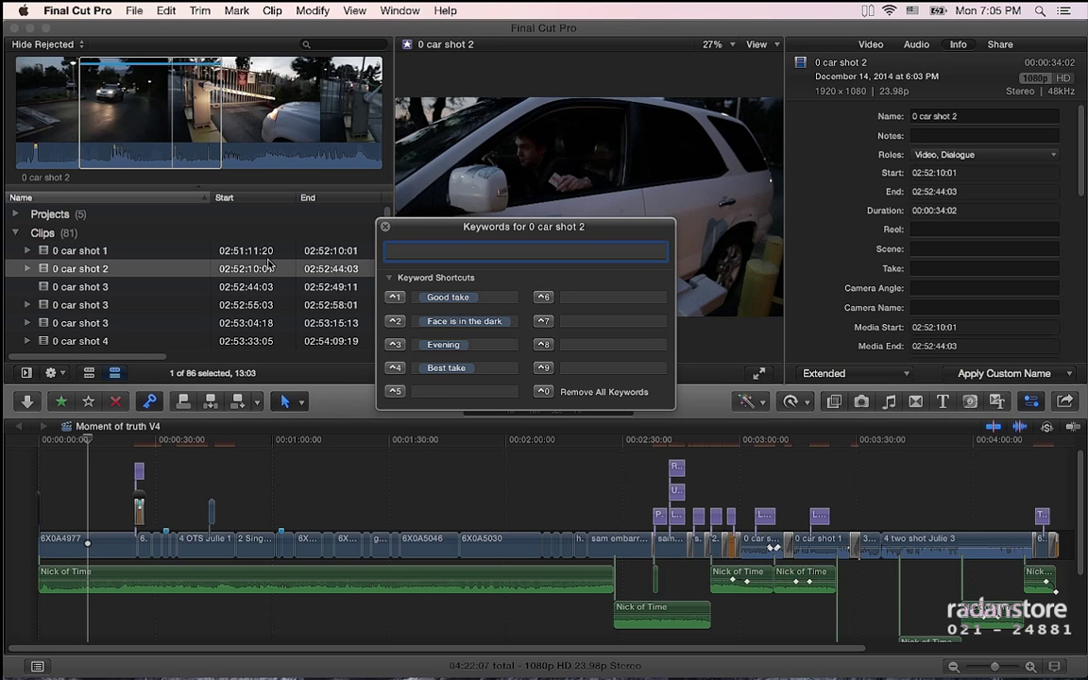
{"action": "left_click", "coordinate": [395, 346]}
{"action": "left_click", "coordinate": [28, 270]}
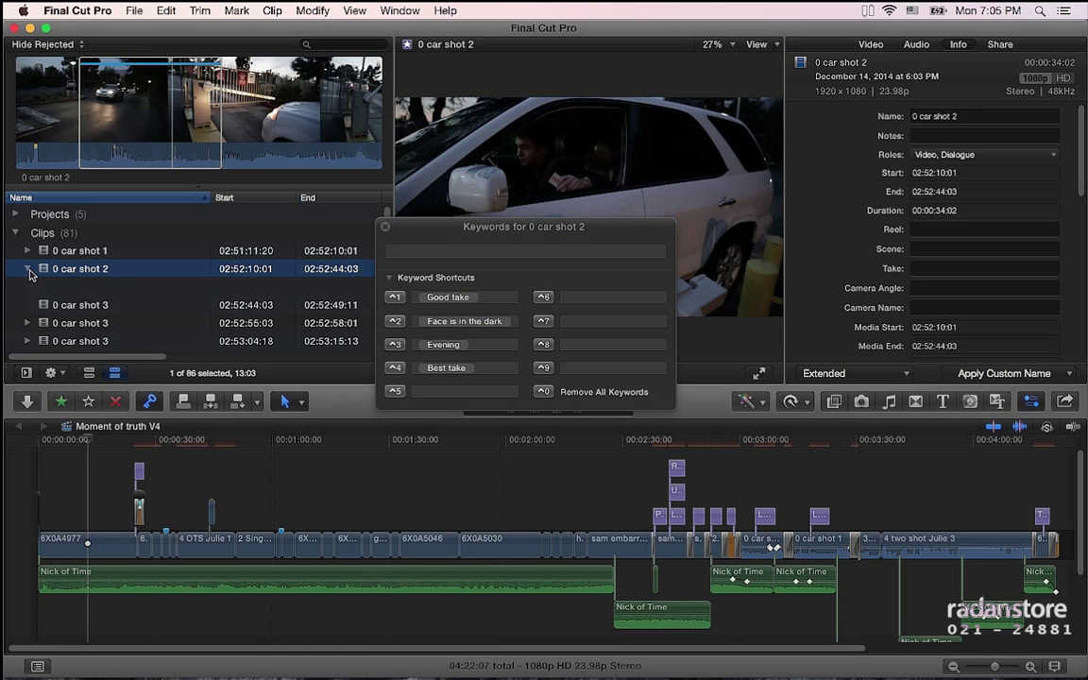
{"action": "left_click", "coordinate": [90, 288]}
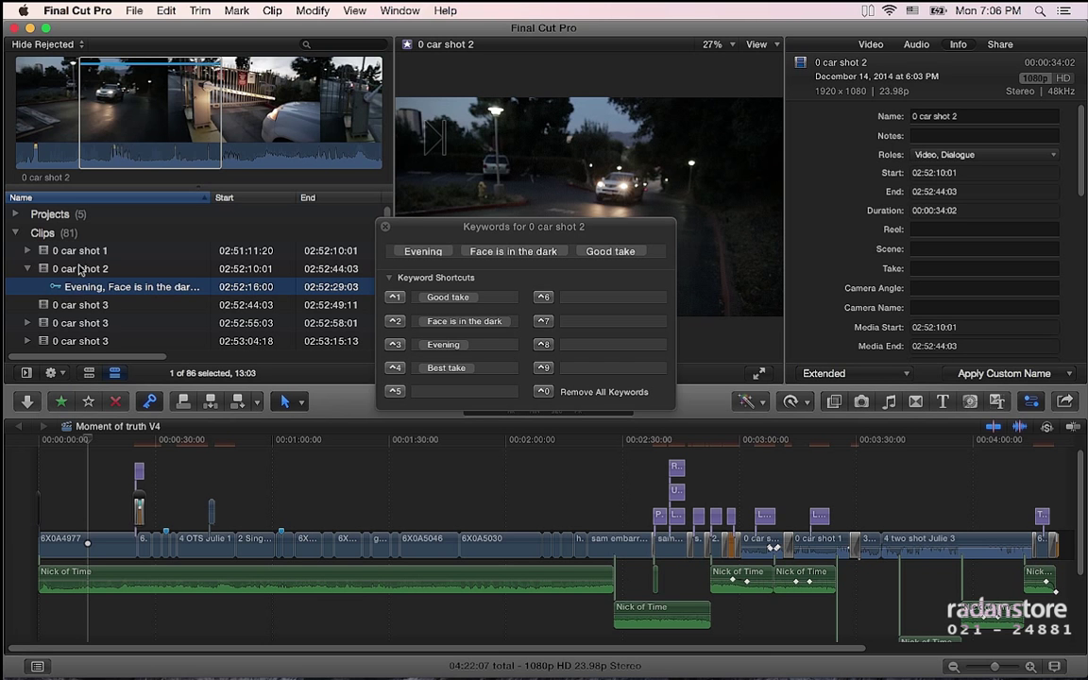
- Mark a new range near the end of 0 car shot 2
{"action": "left_click", "coordinate": [79, 273]}
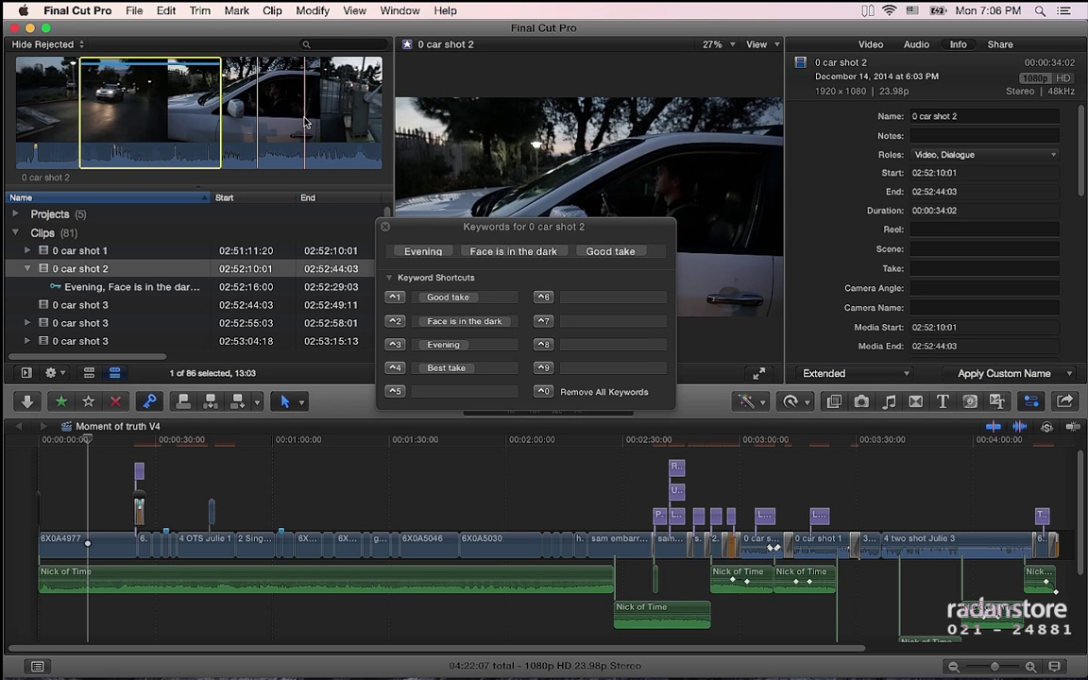
{"action": "left_click_drag", "start_coordinate": [305, 123], "coordinate": [364, 121]}
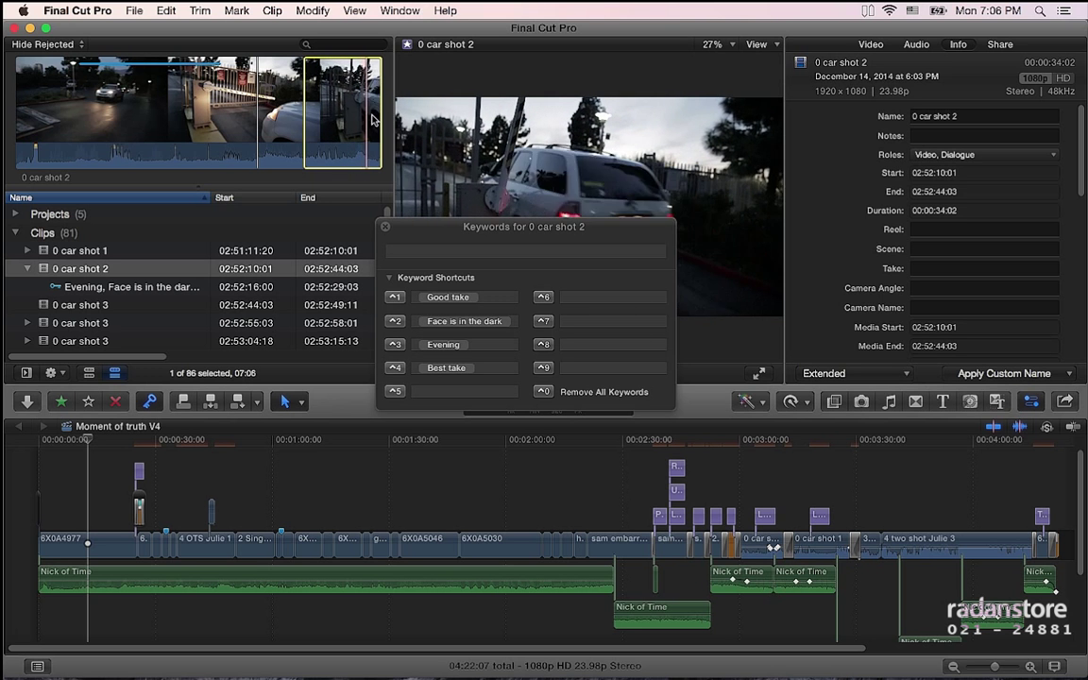
{"action": "left_click_drag", "start_coordinate": [378, 118], "coordinate": [376, 119]}
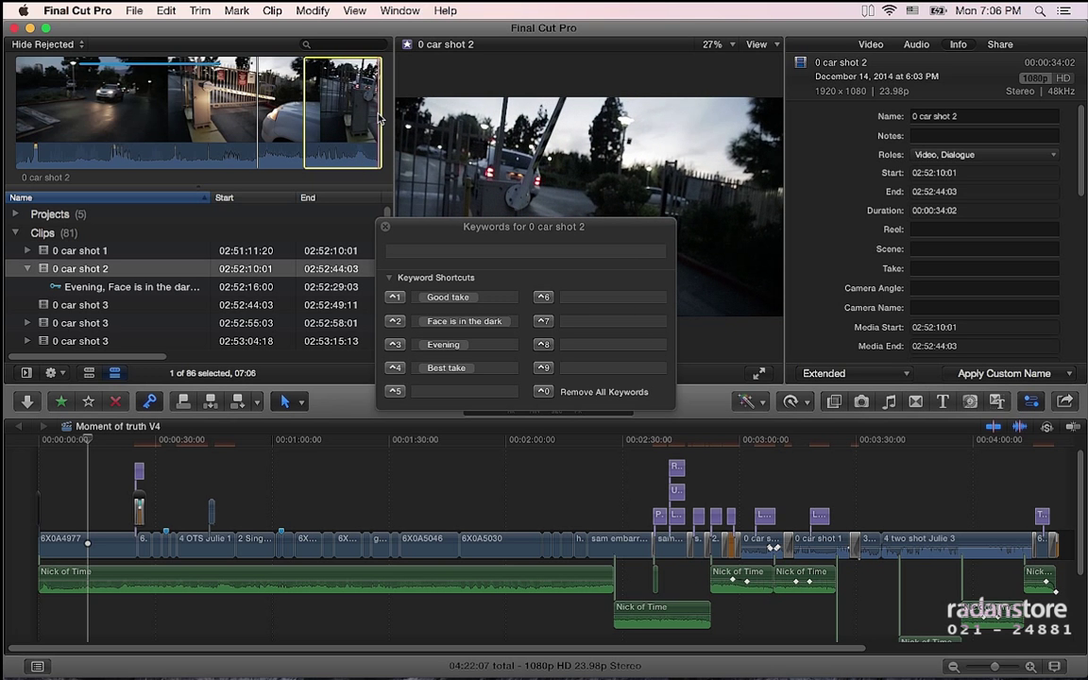
- Tag that range with a new 'Driving in' keyword and close the Keyword Editor
{"action": "left_click", "coordinate": [437, 394]}
{"action": "left_click", "coordinate": [422, 250]}
{"action": "type", "text": "Driving in"}
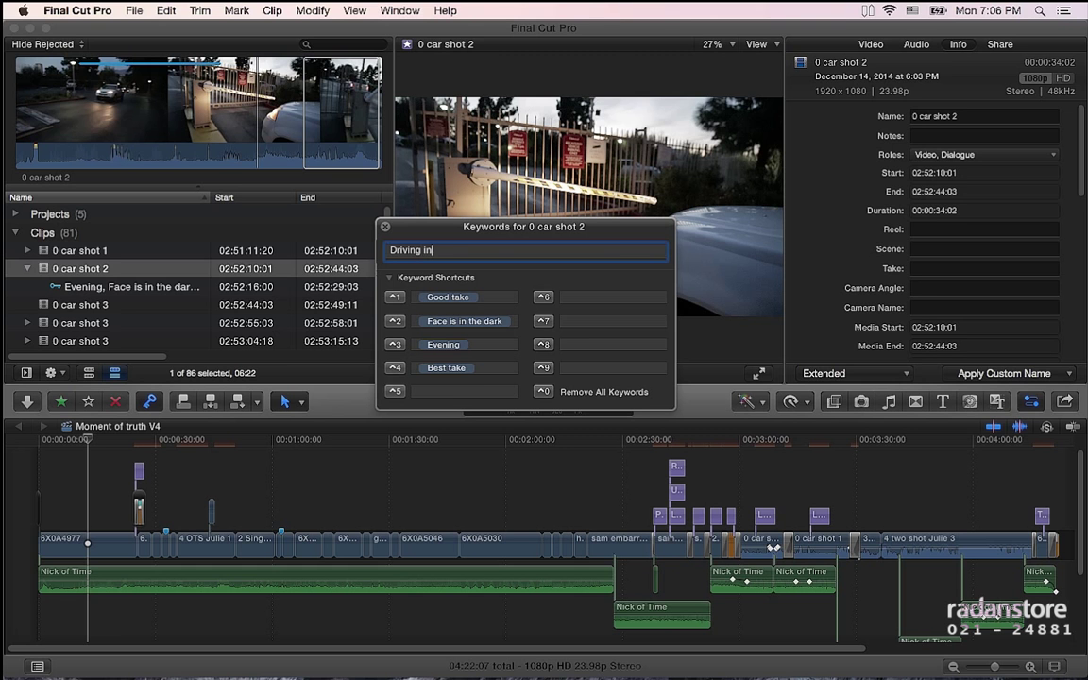
{"action": "key", "text": "Return"}
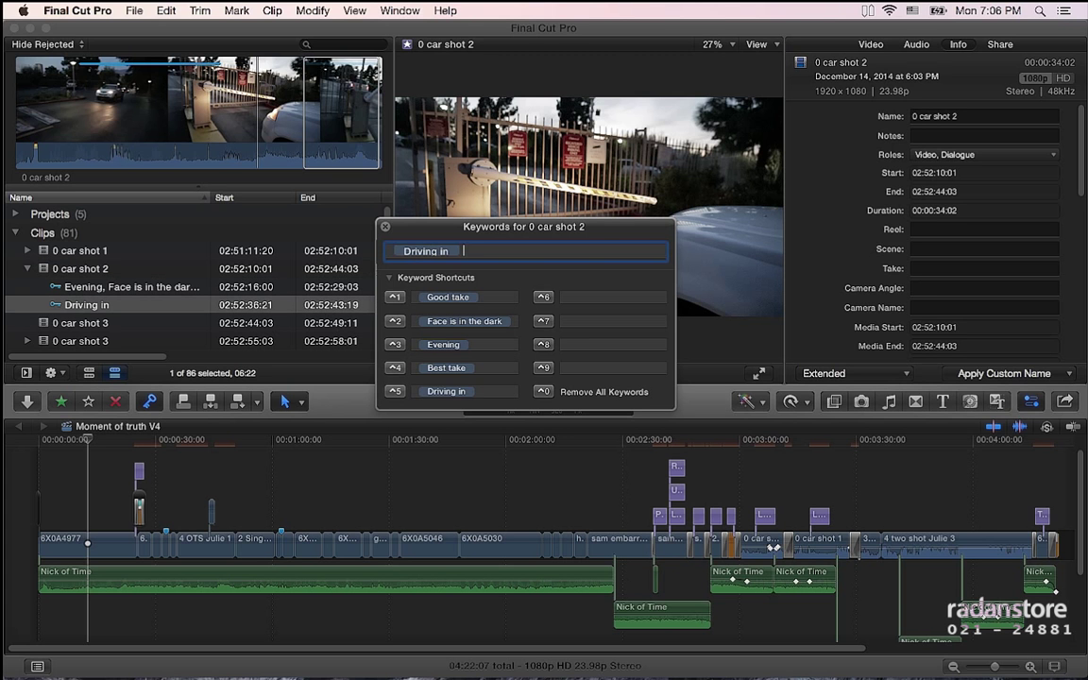
{"action": "left_click", "coordinate": [386, 231]}
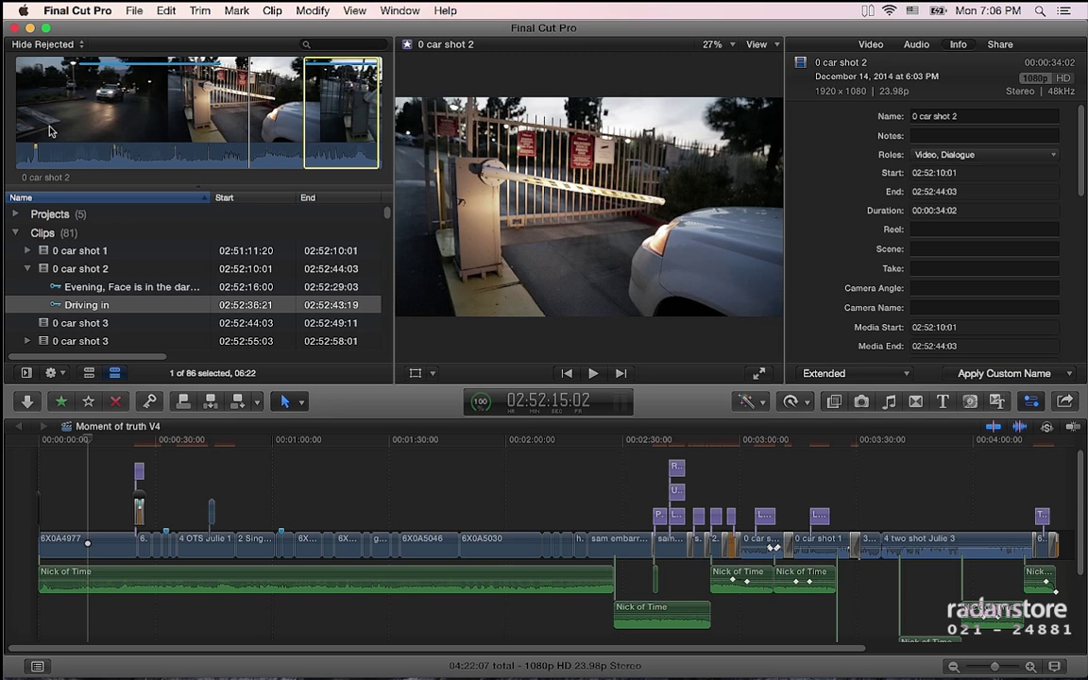
- Clear the marked range and select the Driving in keyword range of 0 car shot 2
{"action": "key", "text": "alt+x"}
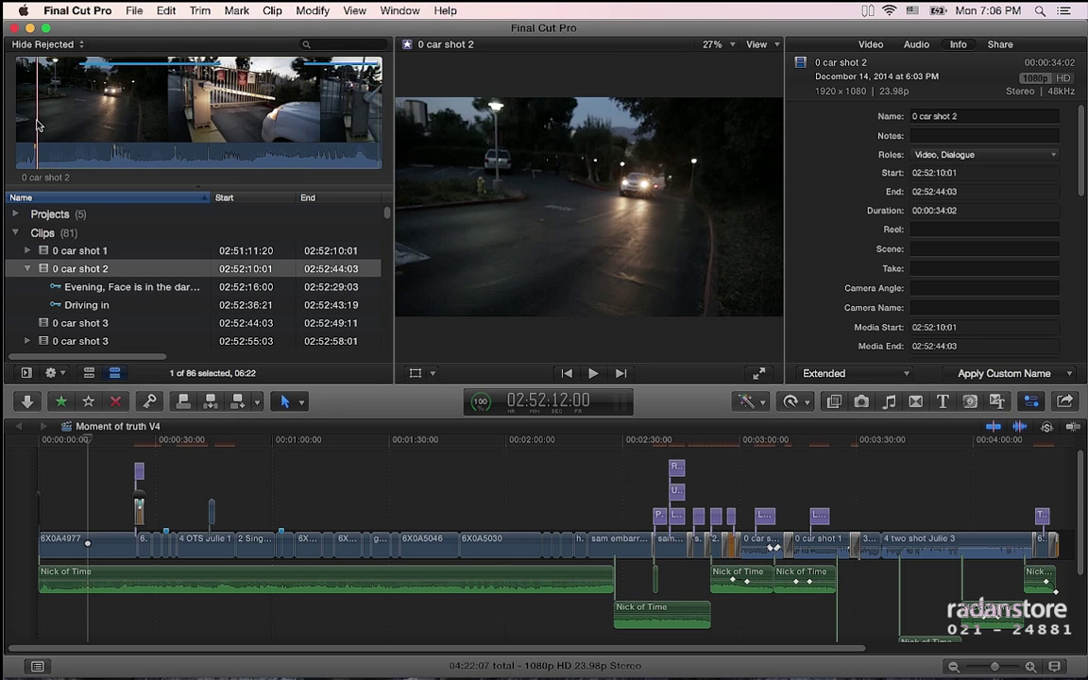
{"action": "left_click", "coordinate": [118, 291]}
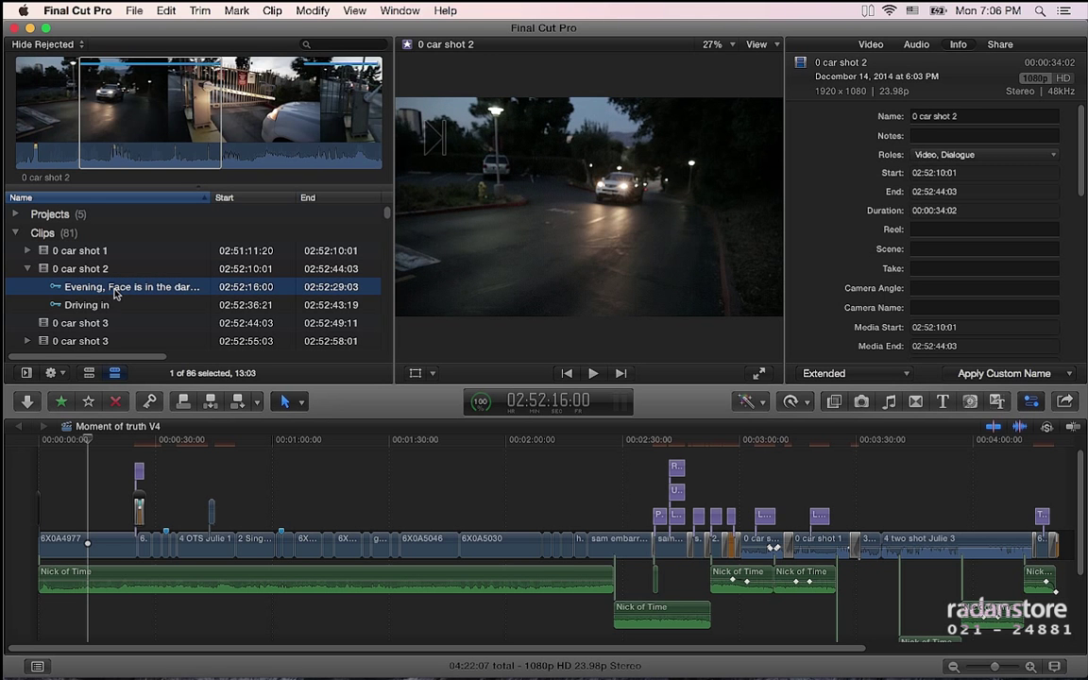
{"action": "left_click_drag", "start_coordinate": [80, 109], "coordinate": [36, 109]}
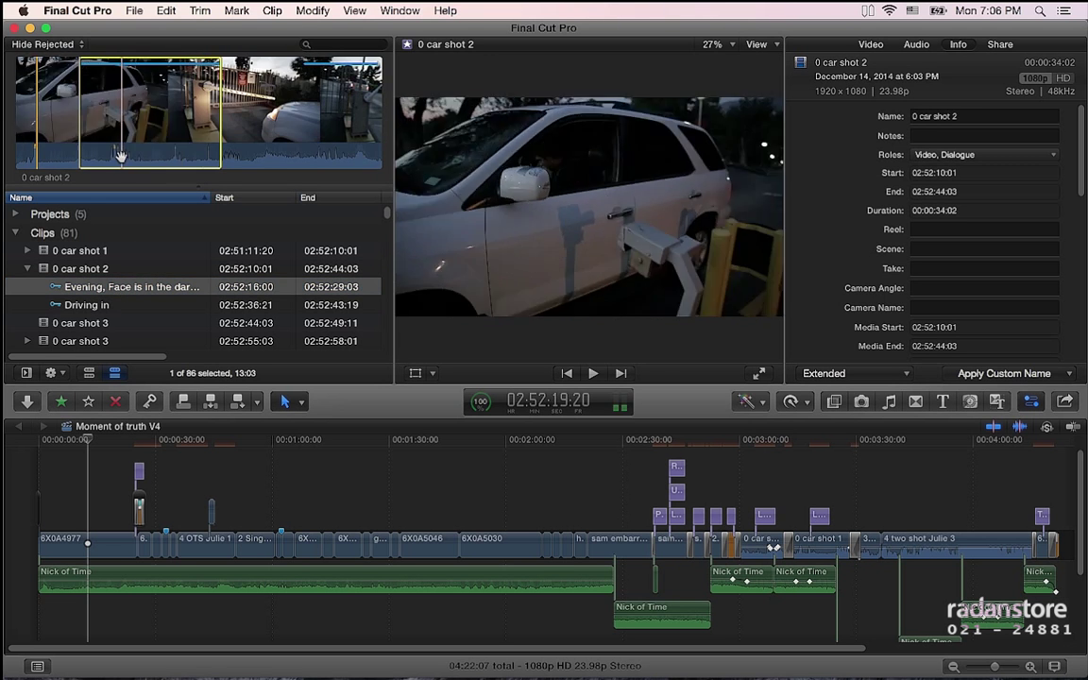
{"action": "left_click", "coordinate": [106, 305]}
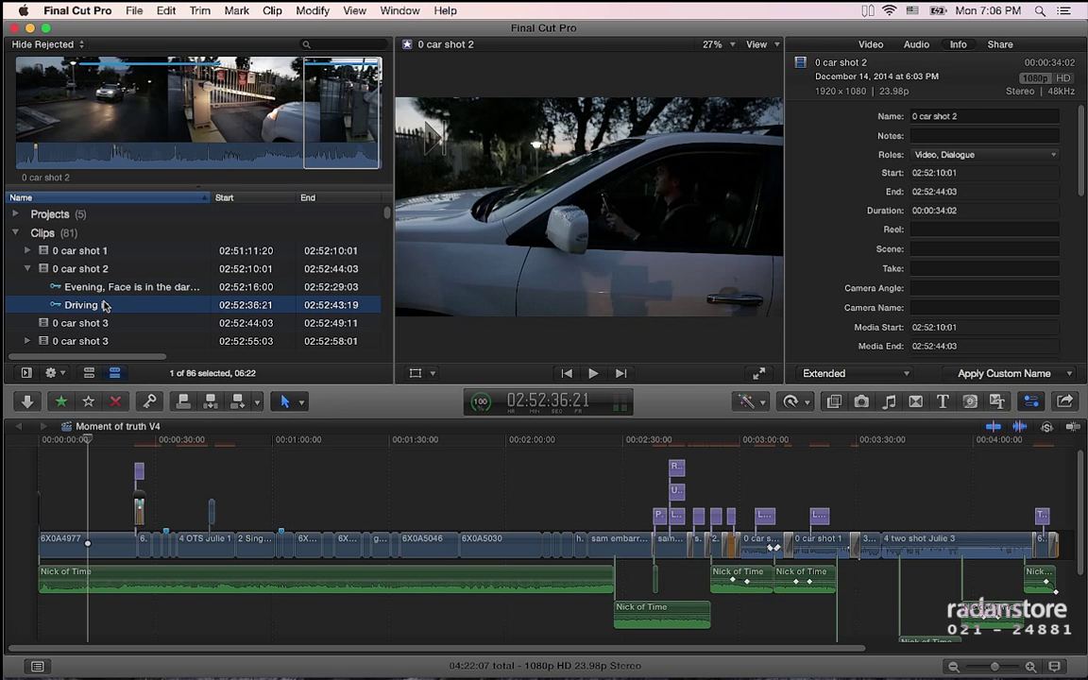
- Drag the Driving in range into the Moment of truth V4 timeline above the primary storyline
{"action": "left_click", "coordinate": [193, 62]}
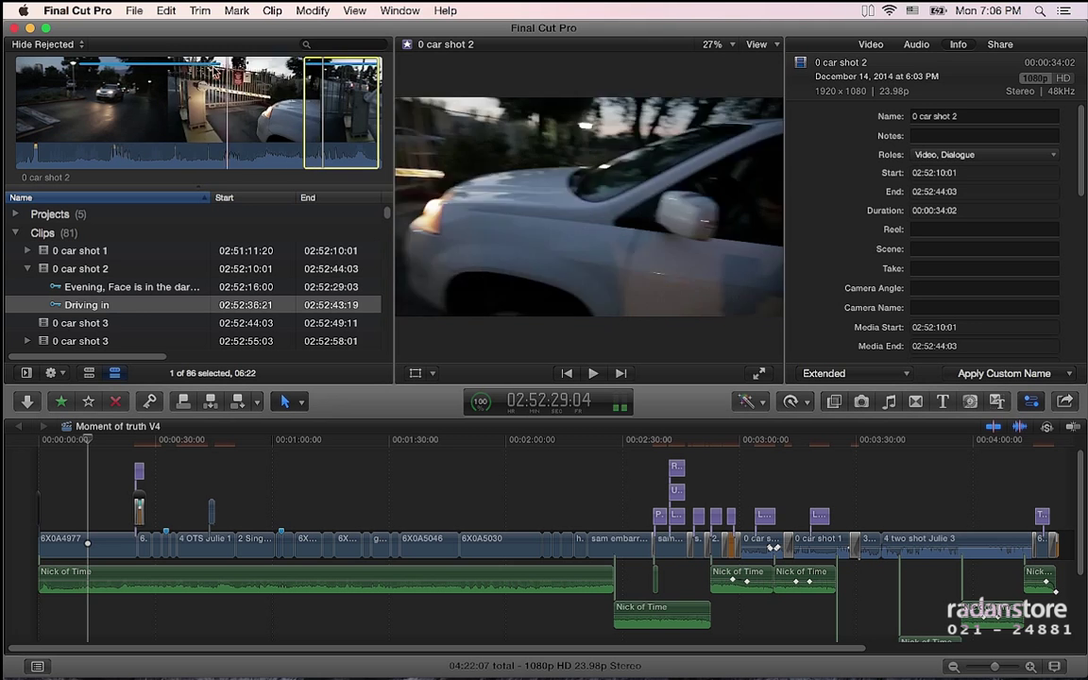
{"action": "left_click", "coordinate": [209, 69]}
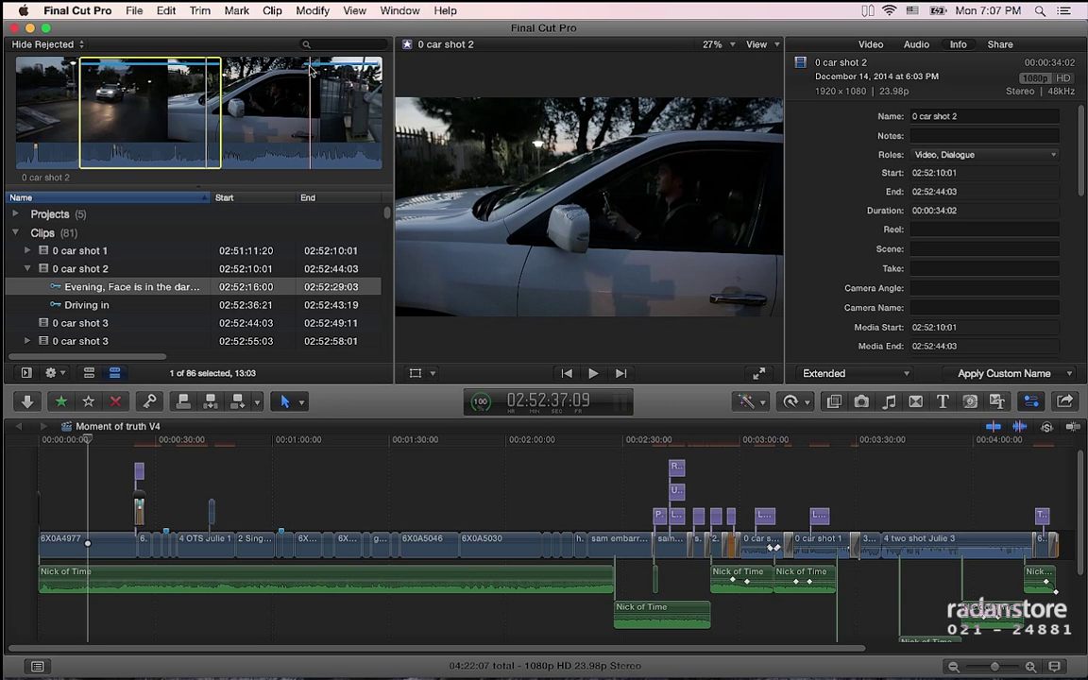
{"action": "left_click", "coordinate": [314, 71]}
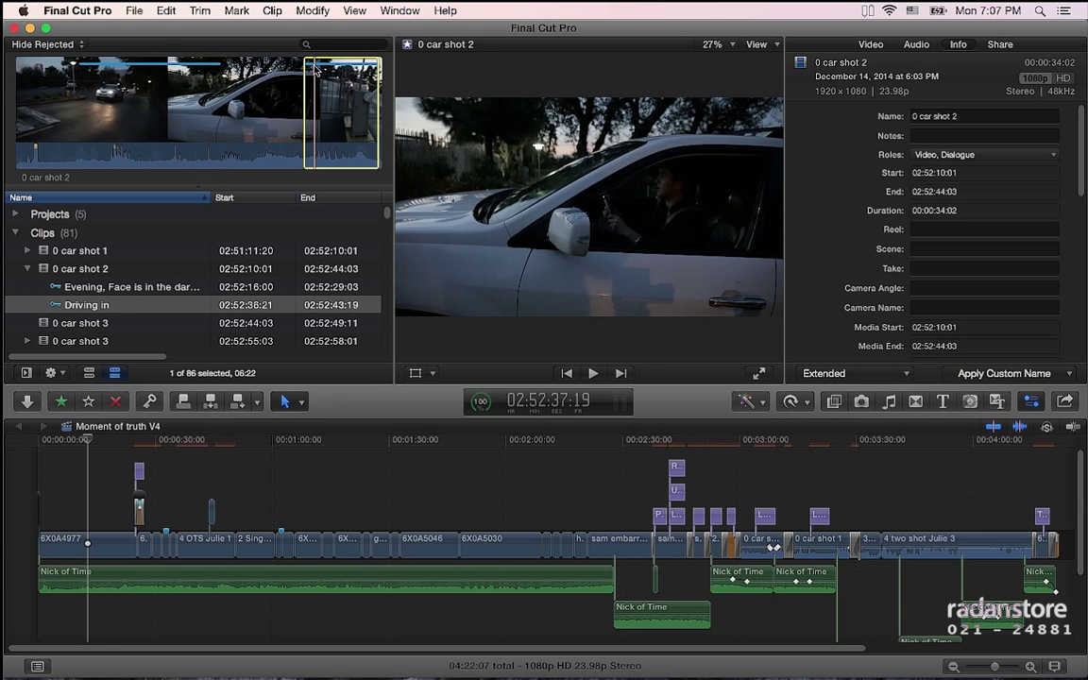
{"action": "left_click_drag", "start_coordinate": [314, 70], "coordinate": [403, 501]}
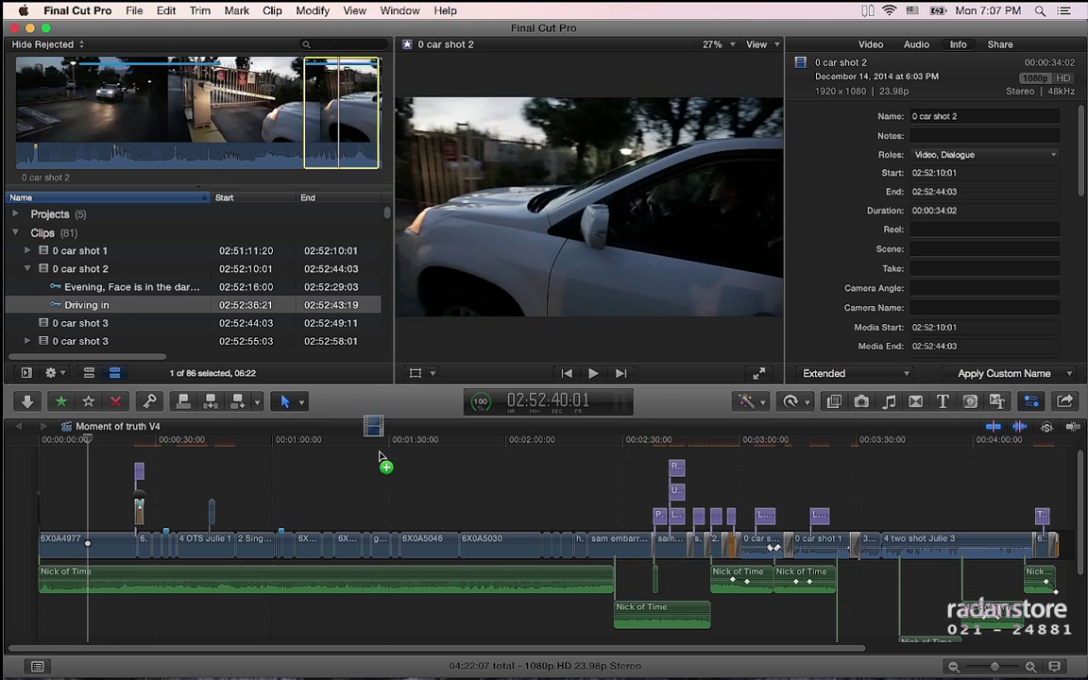
- Drop the Driving in range as a connected clip, then open the Keyword Editor for 3 OTS Sam 2
{"action": "left_click_drag", "start_coordinate": [402, 500], "coordinate": [437, 513]}
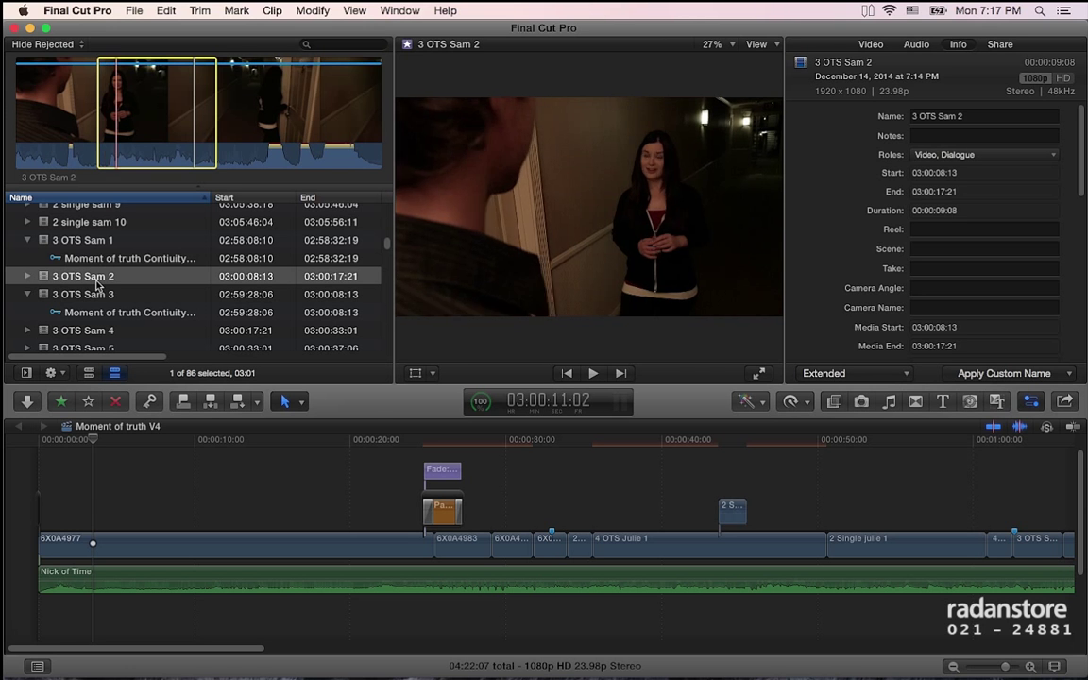
{"action": "left_click", "coordinate": [85, 462]}
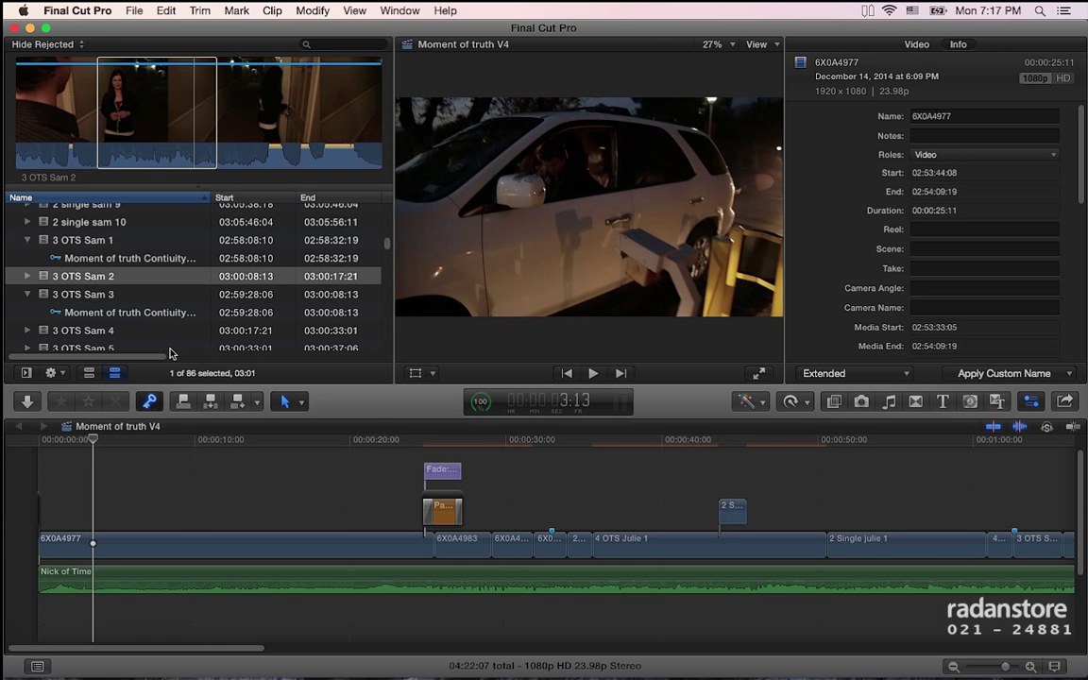
{"action": "left_click", "coordinate": [148, 403]}
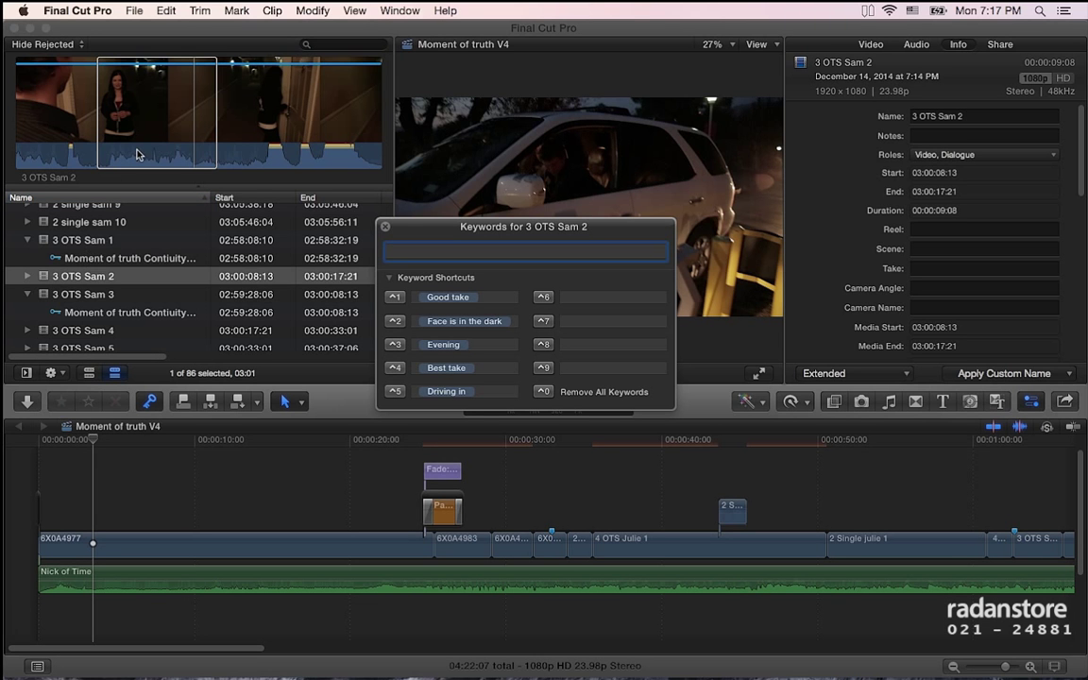
- Select the marked range inside 3 OTS Sam 2
{"action": "left_click", "coordinate": [93, 275]}
{"action": "key", "text": "Right"}
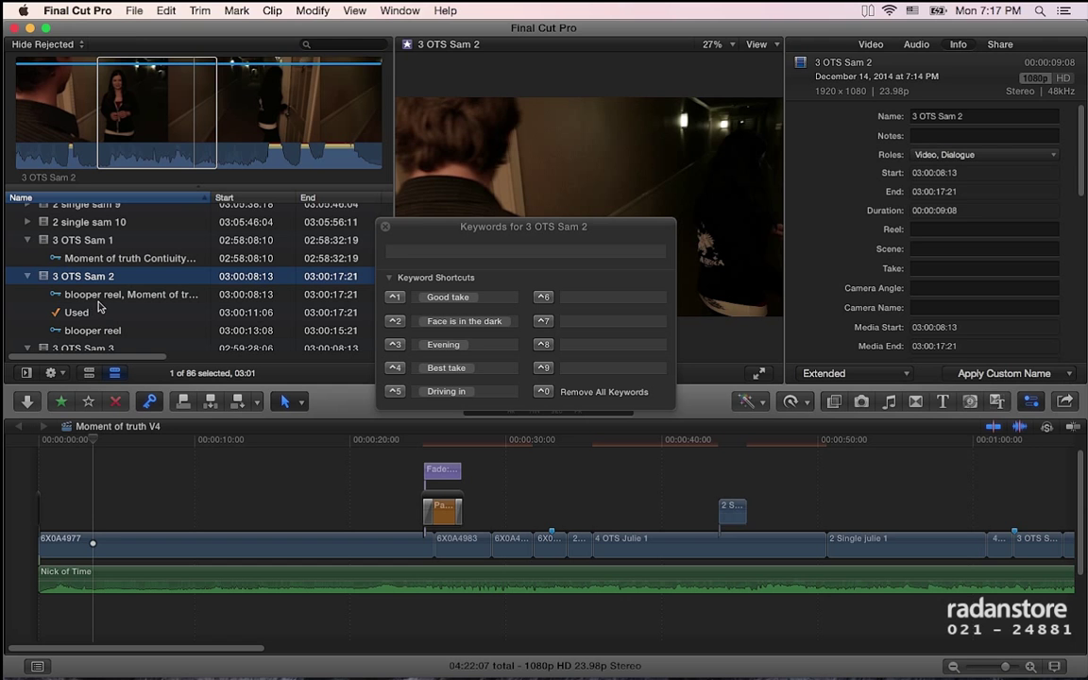
{"action": "left_click", "coordinate": [123, 52]}
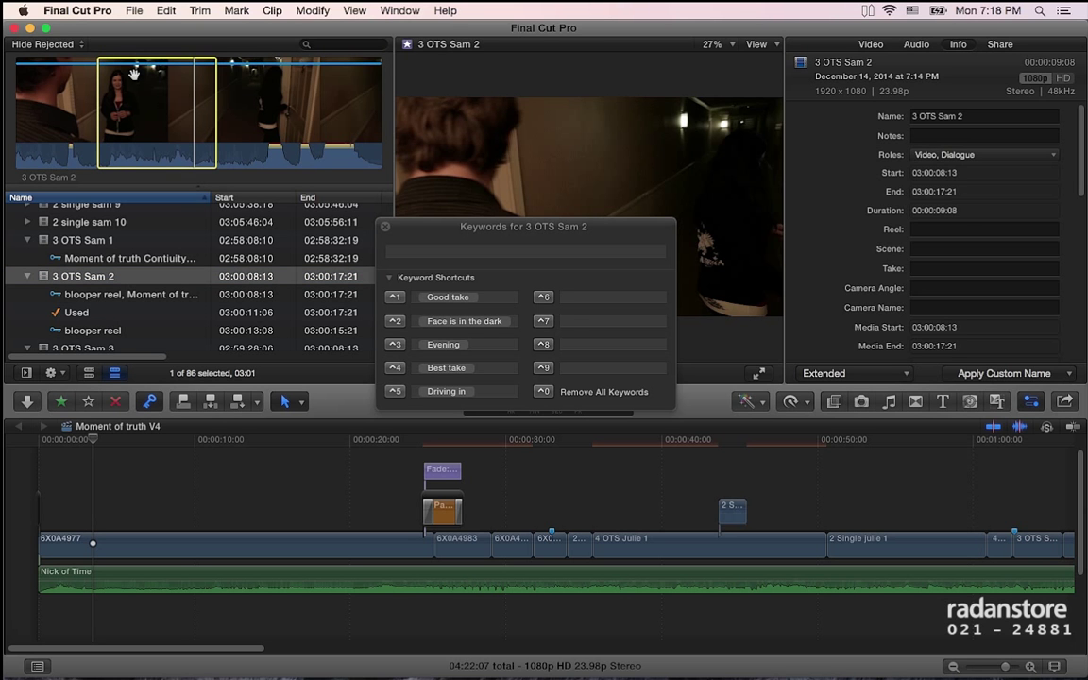
- Tag the range with the keyword 'OK bye.', deleting the stray OK keyword
{"action": "left_click", "coordinate": [479, 250]}
{"action": "type", "text": "OK"}
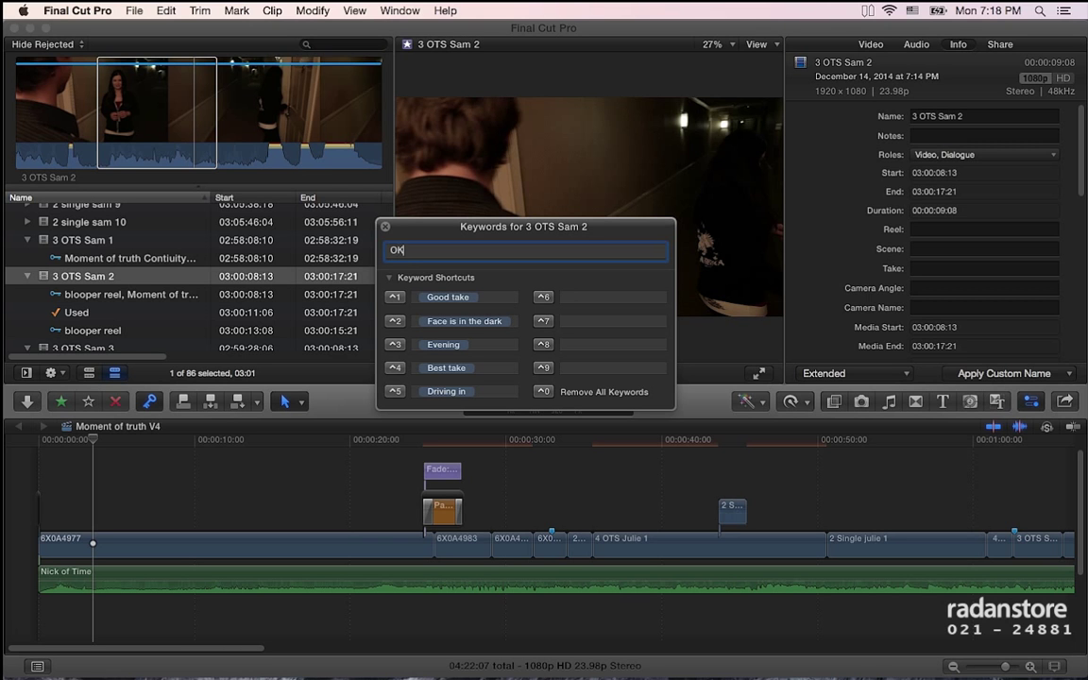
{"action": "key", "text": "Return"}
{"action": "type", "text": "BY"}
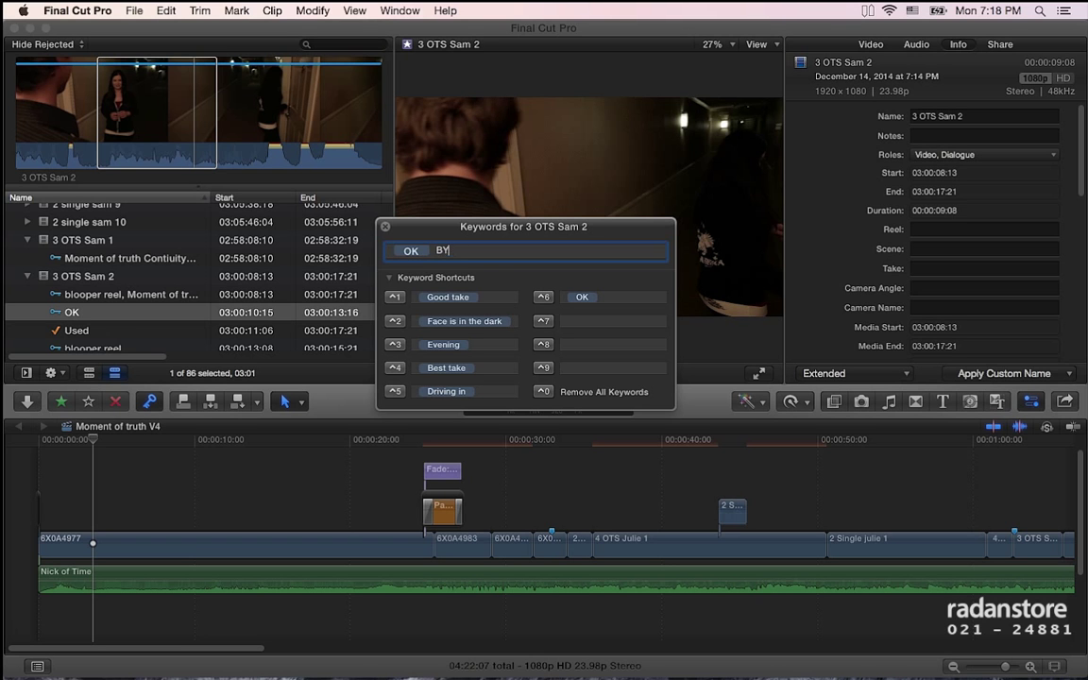
{"action": "key", "text": "BackSpace"}
{"action": "type", "text": "OK"}
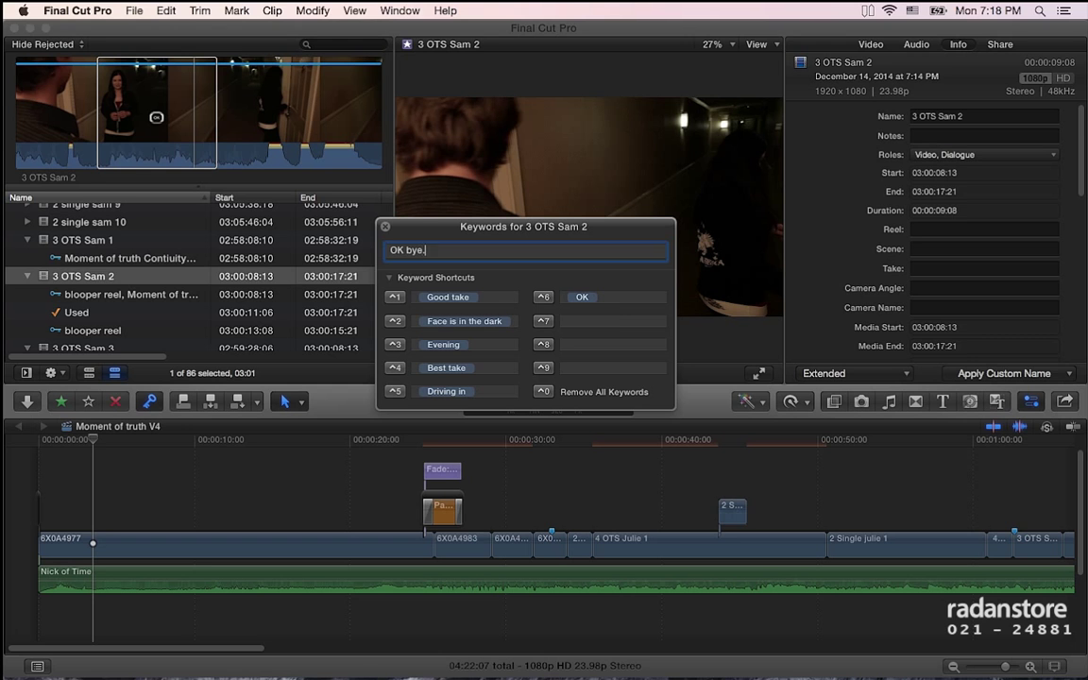
{"action": "key", "text": "Return"}
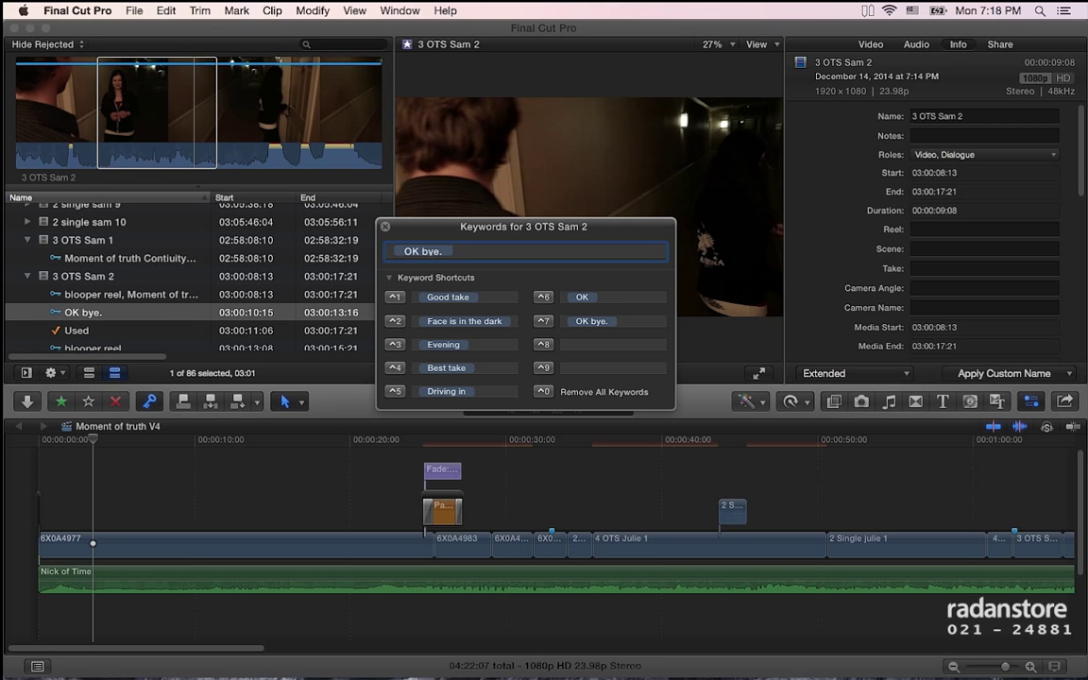
{"action": "scroll", "coordinate": [155, 300], "scroll_direction": "down", "scroll_amount": 1}
{"action": "scroll", "coordinate": [133, 312], "scroll_direction": "down", "scroll_amount": 1}
{"action": "scroll", "coordinate": [114, 324], "scroll_direction": "down", "scroll_amount": 1}
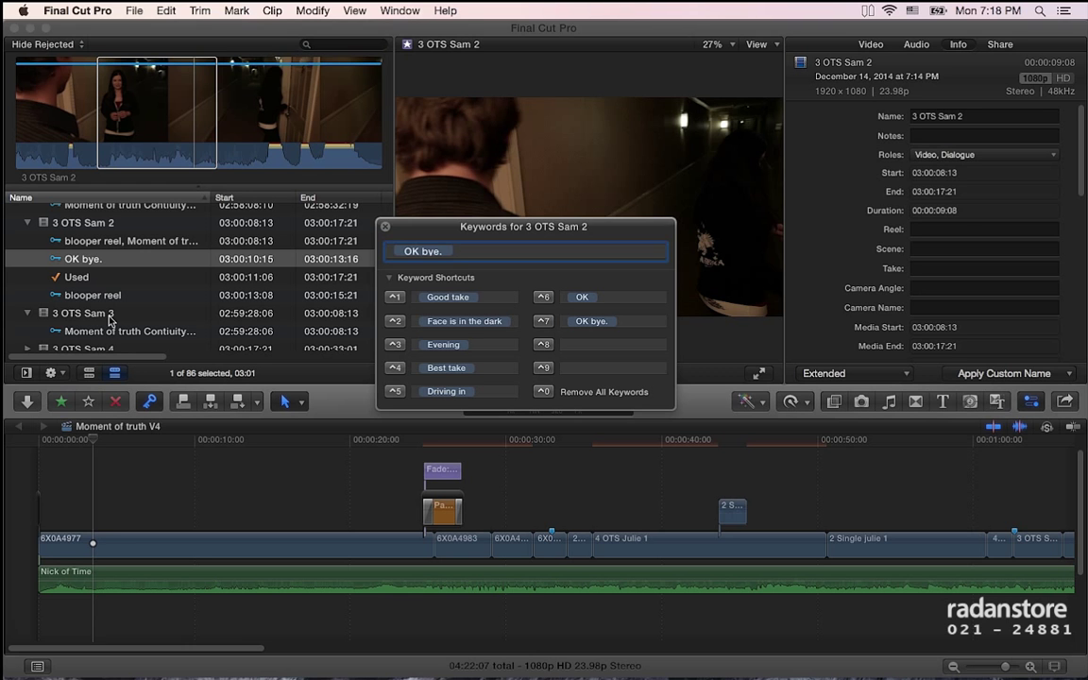
- Select and play back the opening range of 3 OTS Sam 3
{"action": "key", "text": "Escape"}
{"action": "left_click", "coordinate": [111, 318]}
{"action": "scroll", "coordinate": [110, 318], "scroll_direction": "down", "scroll_amount": 1}
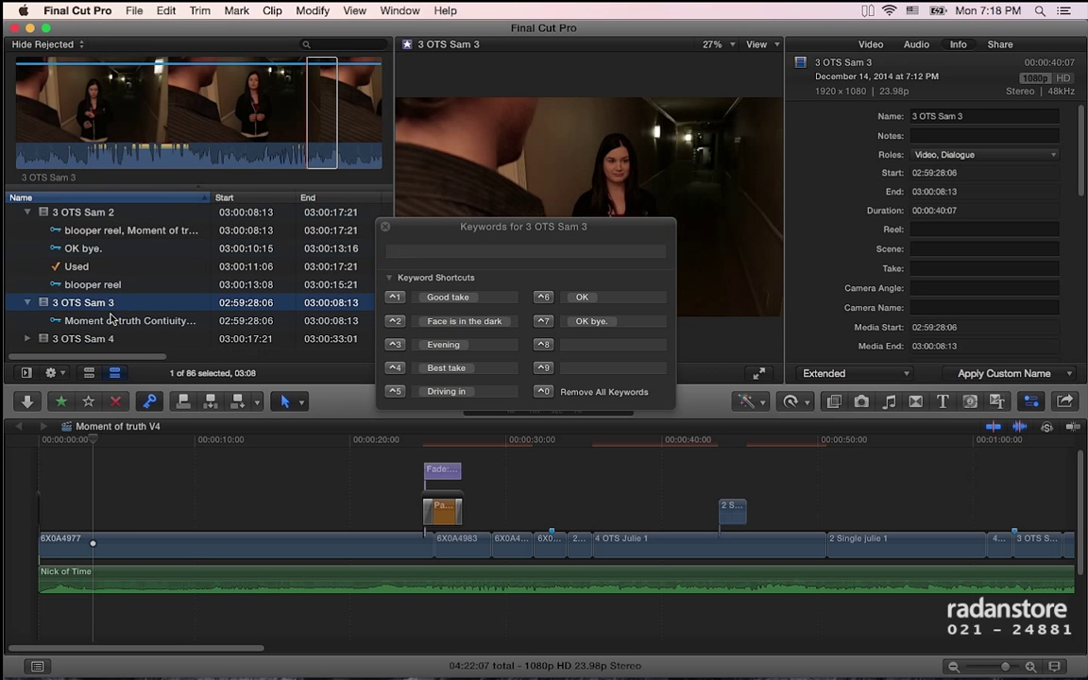
{"action": "left_click", "coordinate": [311, 139]}
{"action": "key", "text": "space"}
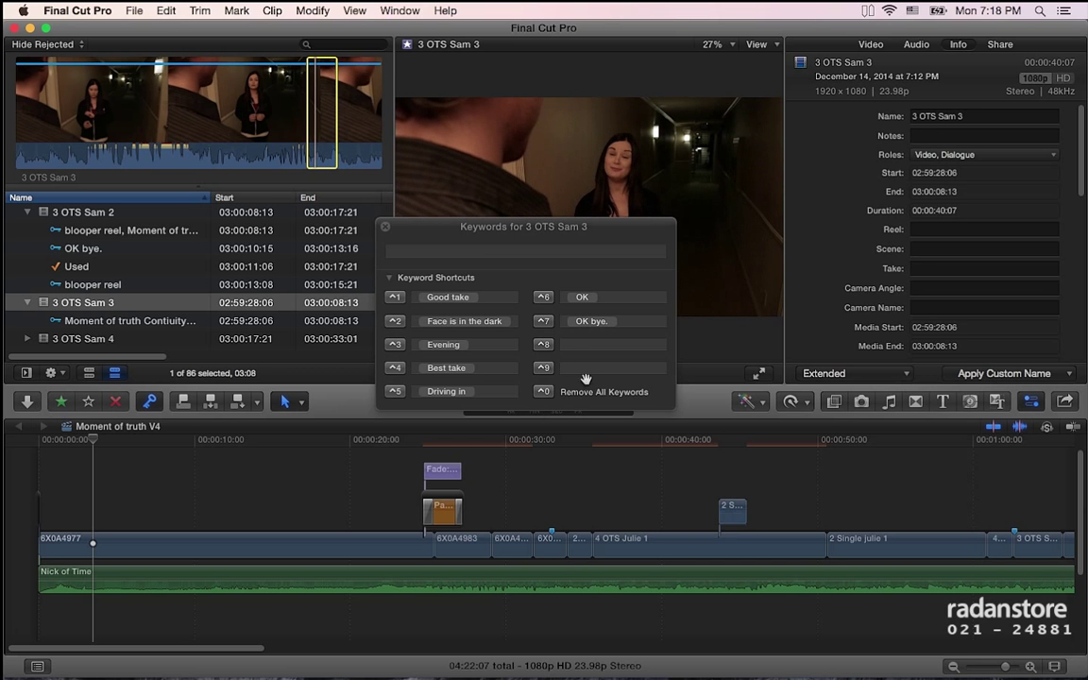
- Tag that range with 'OK bye.' and review 3 OTS Sam 2's OK bye. range
{"action": "left_click", "coordinate": [475, 252]}
{"action": "type", "text": "OK bye."}
{"action": "key", "text": "Return"}
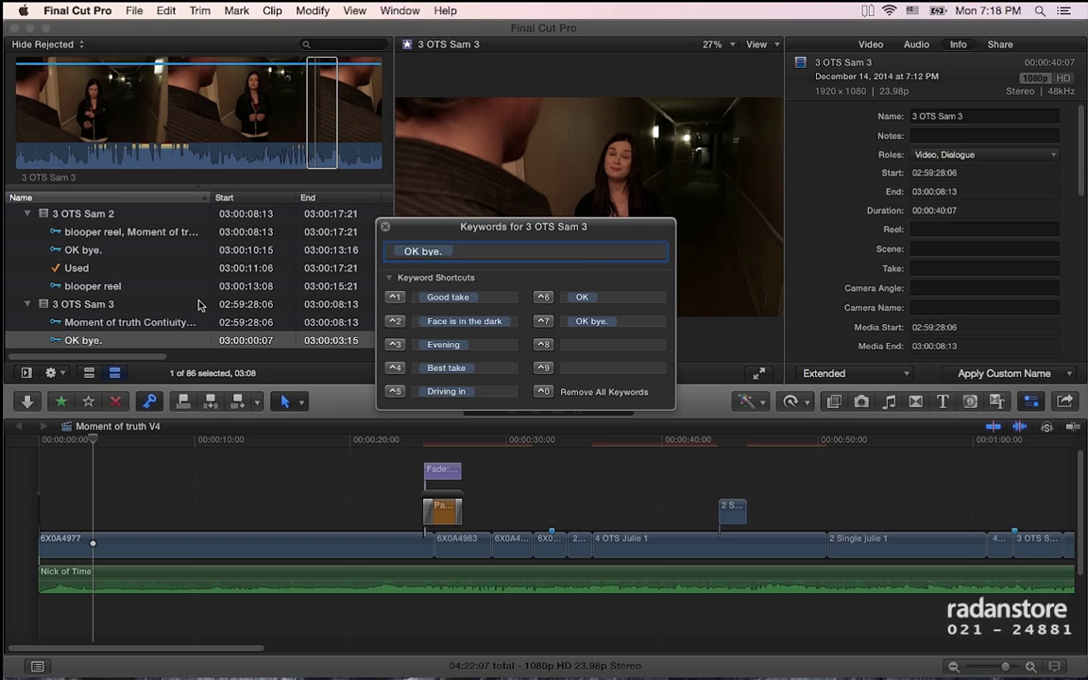
{"action": "left_click", "coordinate": [85, 253]}
{"action": "left_click", "coordinate": [95, 251]}
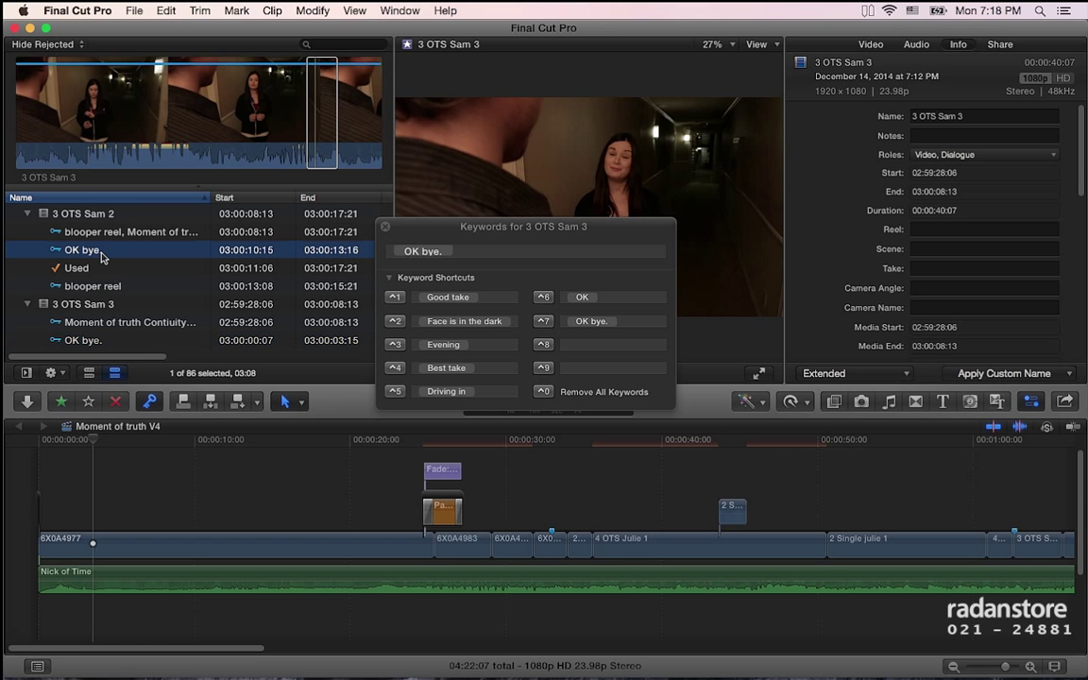
{"action": "left_click", "coordinate": [104, 340]}
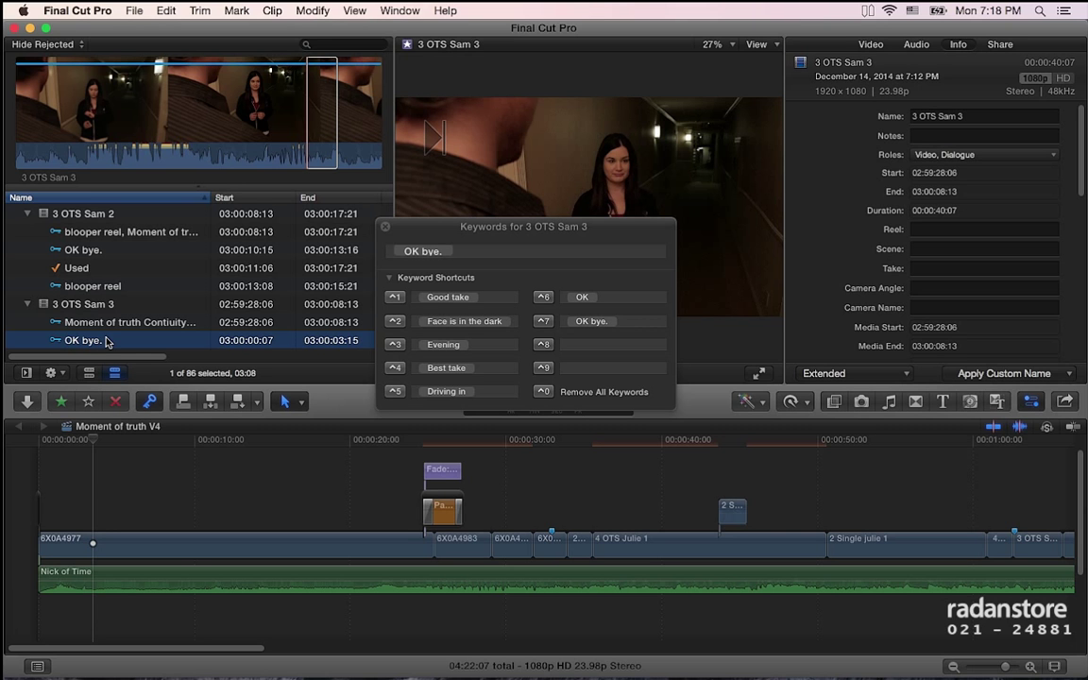
{"action": "left_click", "coordinate": [95, 251]}
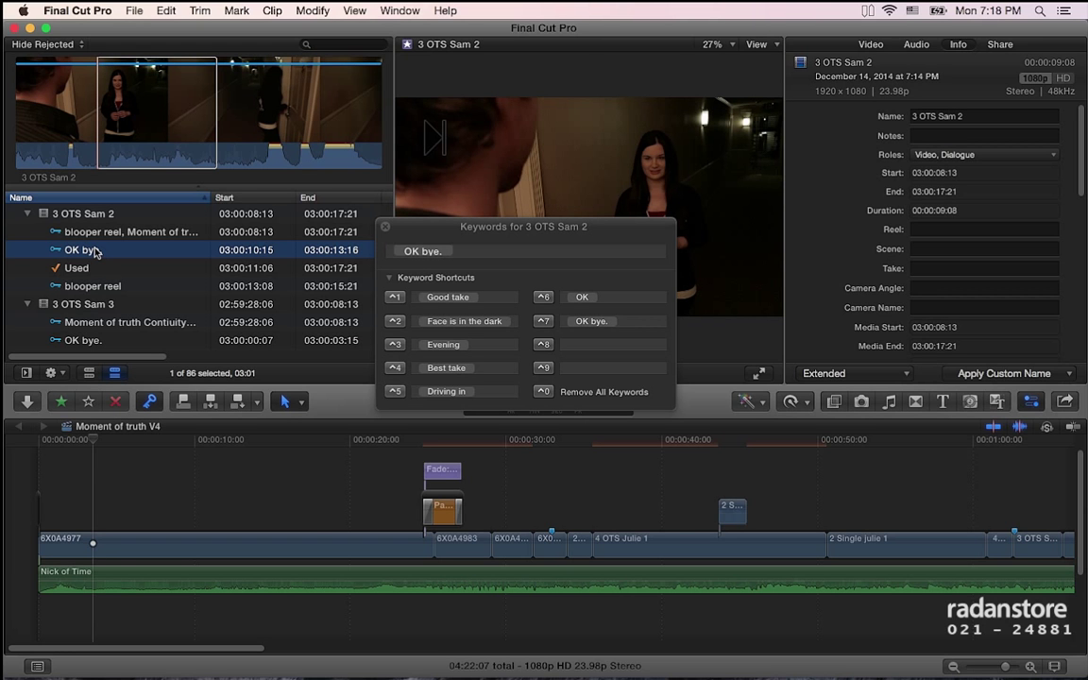
{"action": "scroll", "coordinate": [94, 250], "scroll_direction": "up", "scroll_amount": 1}
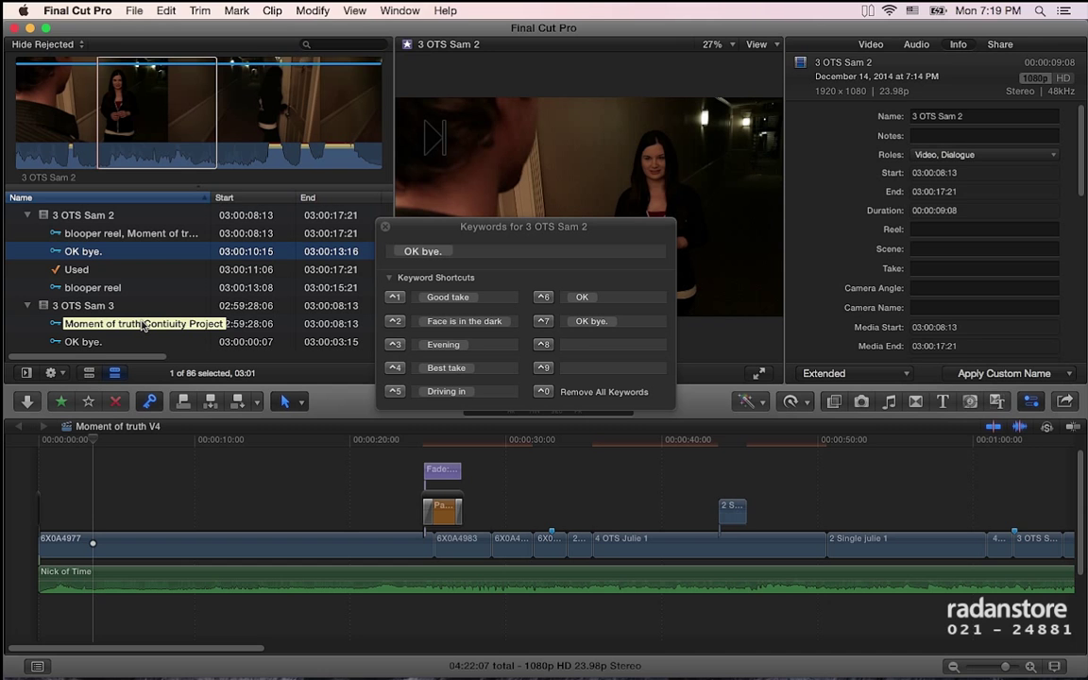
{"action": "left_click", "coordinate": [92, 344]}
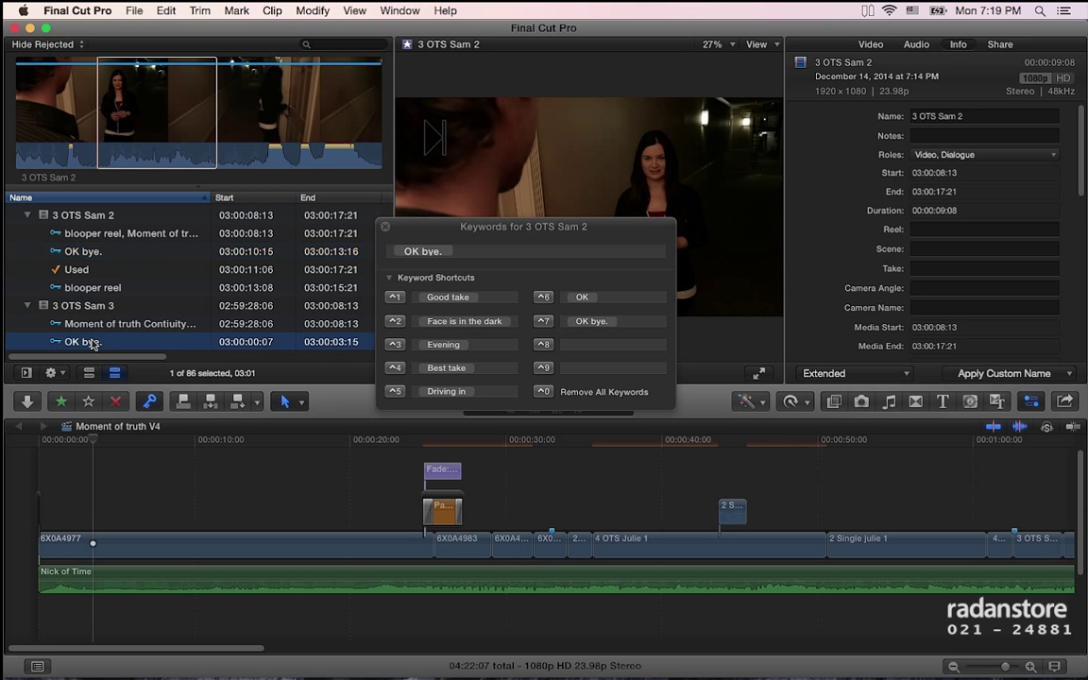
{"action": "left_click", "coordinate": [85, 249]}
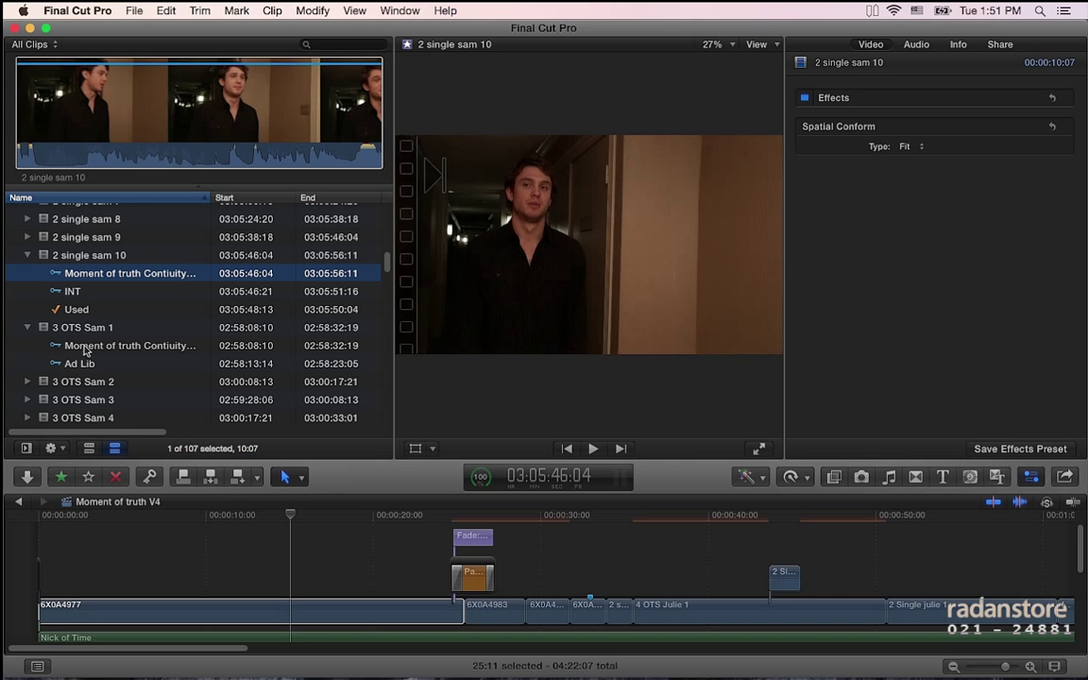
- Delete the Moment of truth Contiuity Project keyword from 2 single sam 10
{"action": "left_click", "coordinate": [148, 474]}
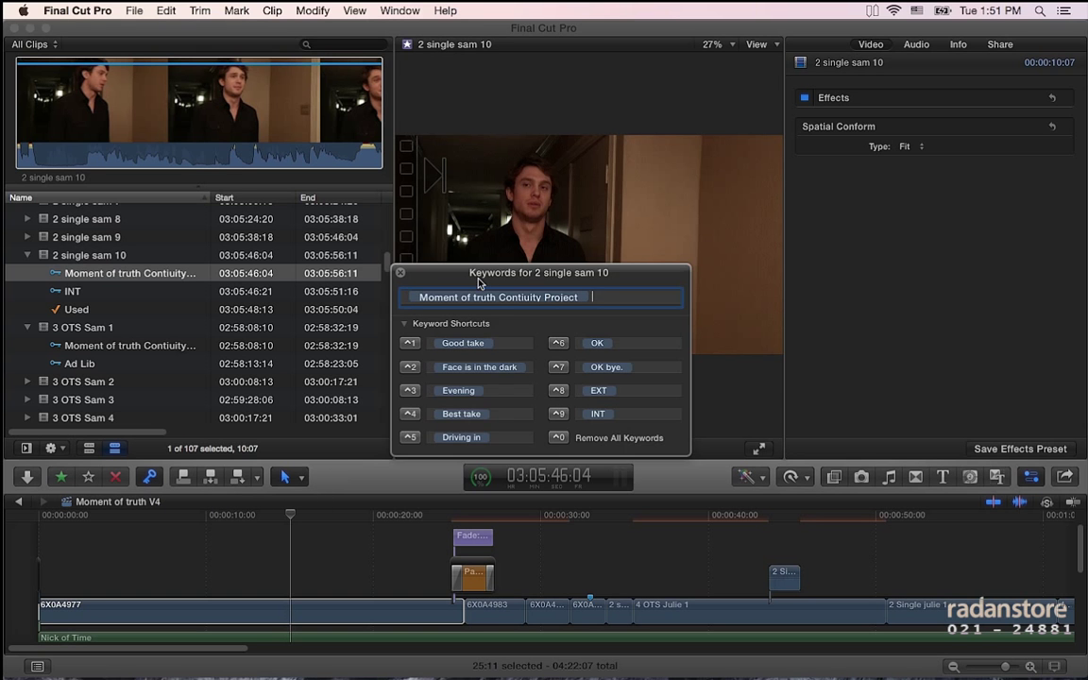
{"action": "left_click_drag", "start_coordinate": [399, 283], "coordinate": [401, 249]}
{"action": "left_click", "coordinate": [567, 265]}
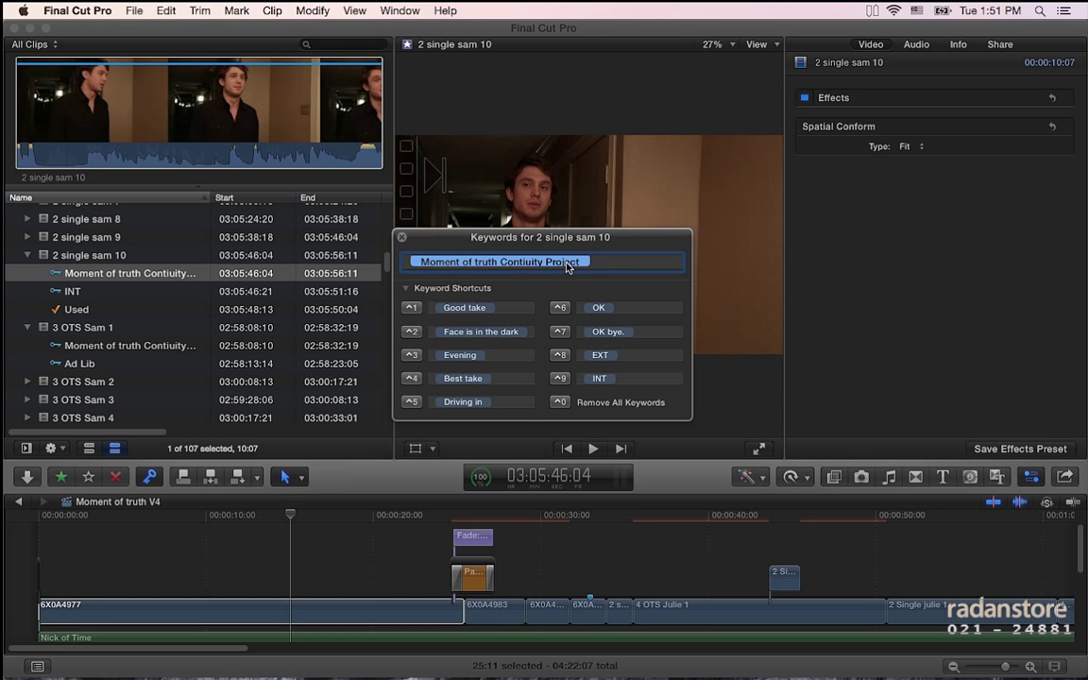
{"action": "key", "text": "BackSpace"}
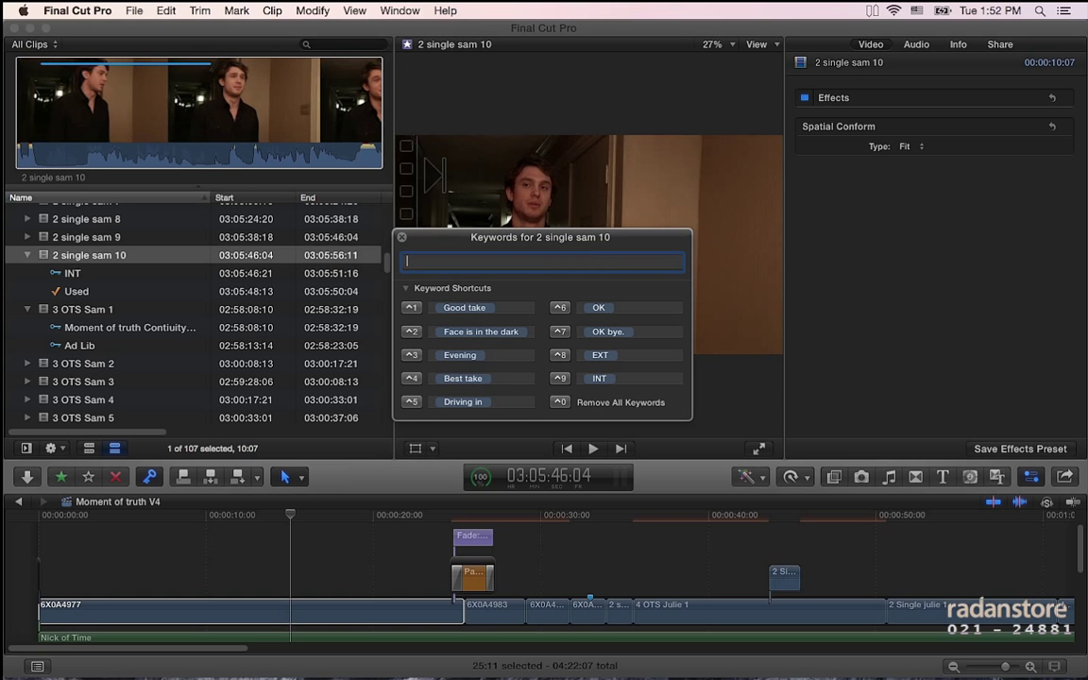
- Delete the INT keyword from 2 single sam 10, leaving only Used
{"action": "left_click", "coordinate": [77, 275]}
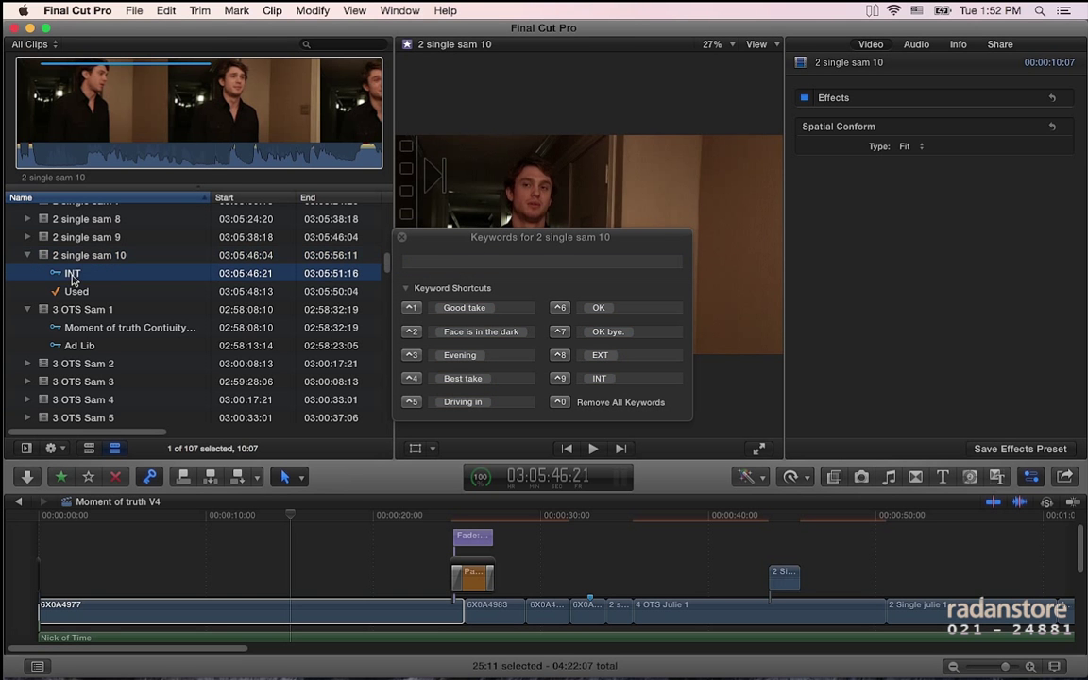
{"action": "left_click", "coordinate": [465, 262]}
{"action": "key", "text": "BackSpace"}
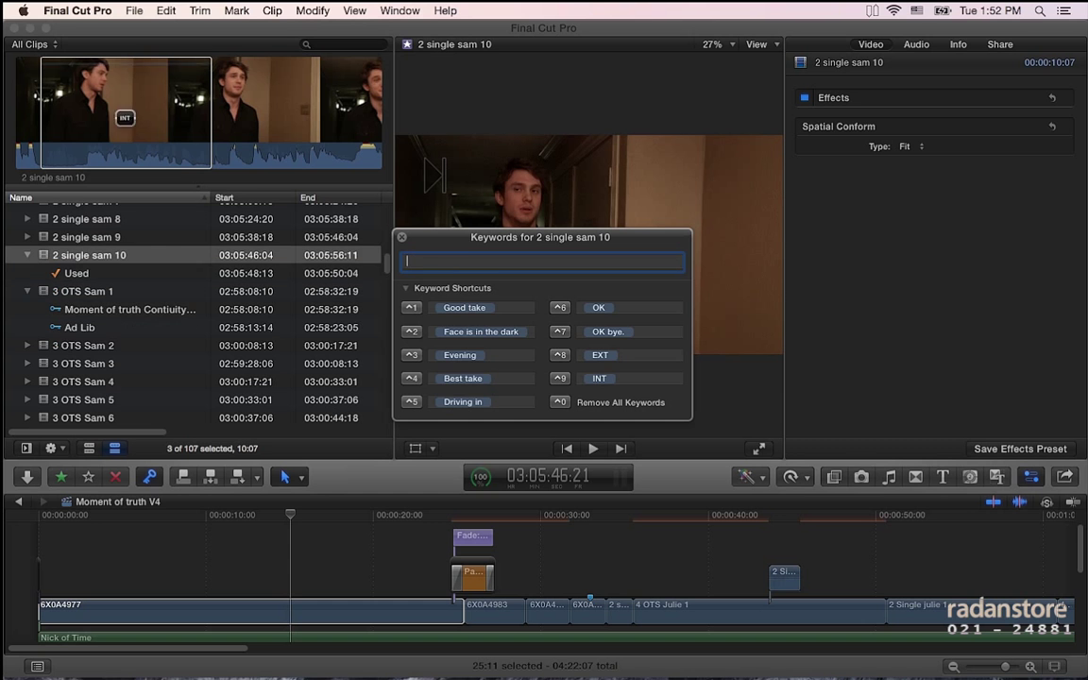
- Reject the Moment of truth Contiuity Project range under 3 OTS Sam 1
{"action": "left_click", "coordinate": [77, 255]}
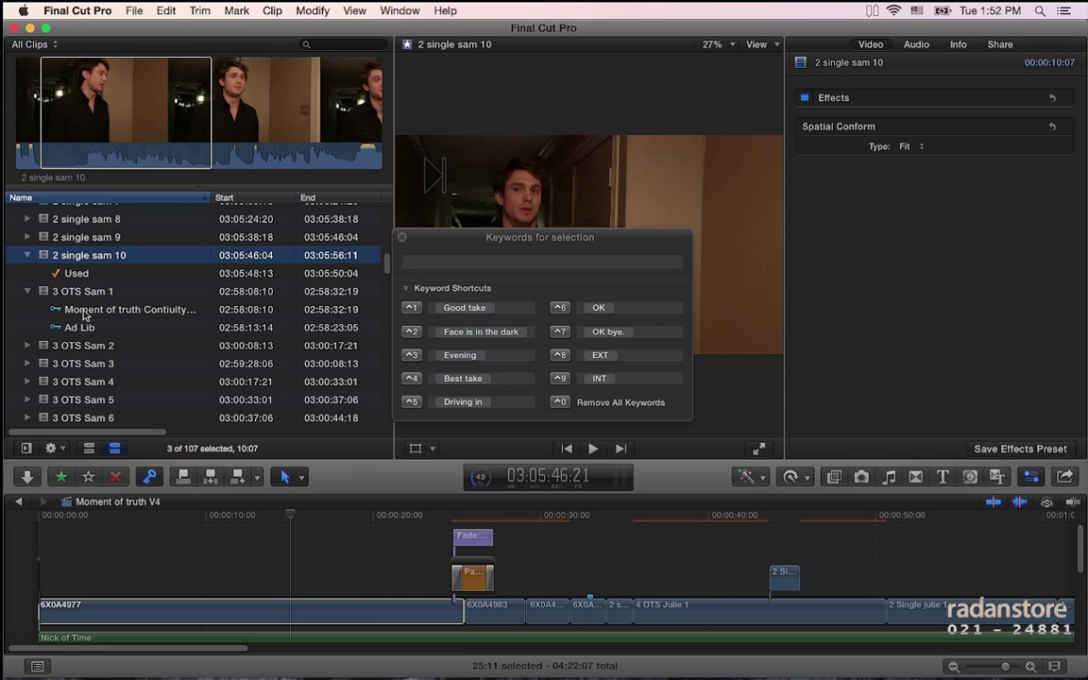
{"action": "left_click", "coordinate": [83, 310]}
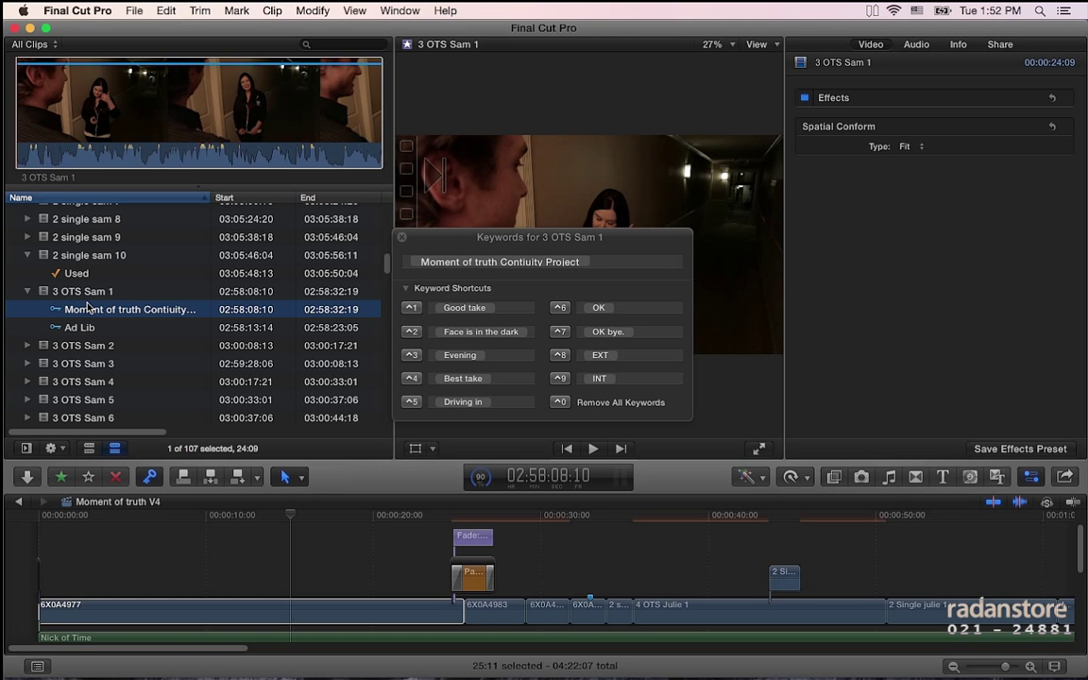
{"action": "key", "text": "Delete"}
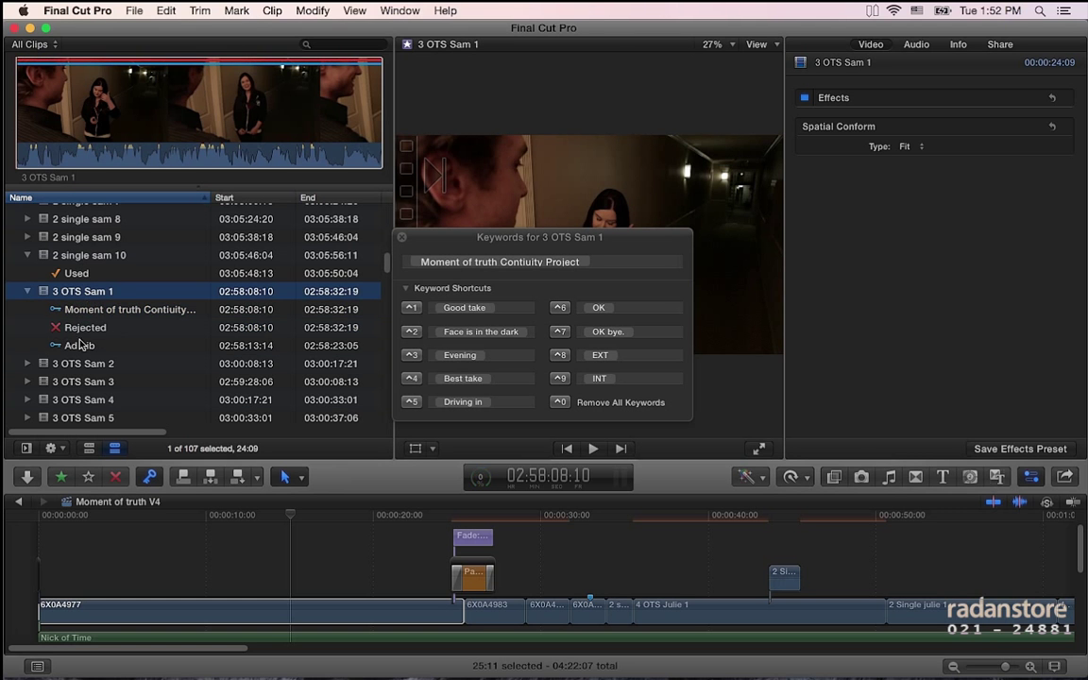